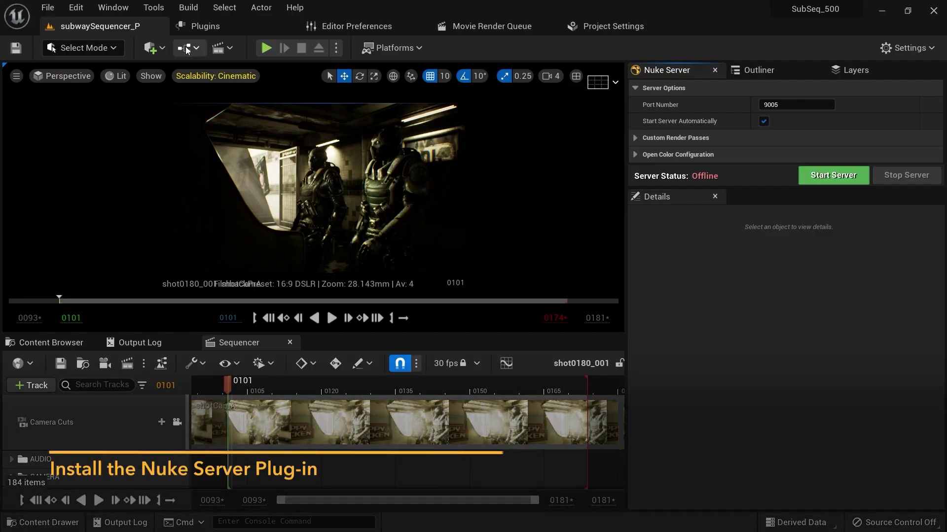
Confirm the Foundry Nuke Server plugin is installed and bring up the Nuke Server panel
{"action": "left_click", "coordinate": [195, 29]}
{"action": "left_click", "coordinate": [63, 125]}
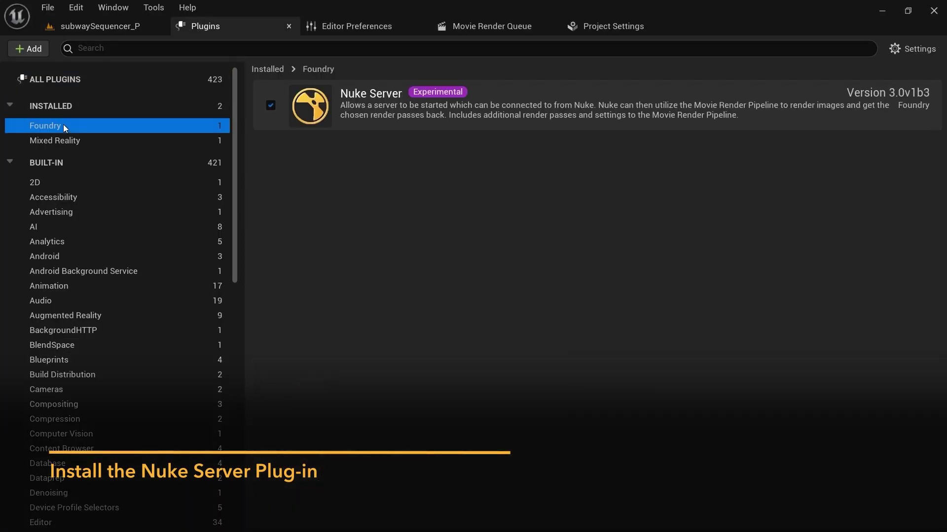
{"action": "left_click", "coordinate": [109, 22]}
{"action": "left_click", "coordinate": [113, 8]}
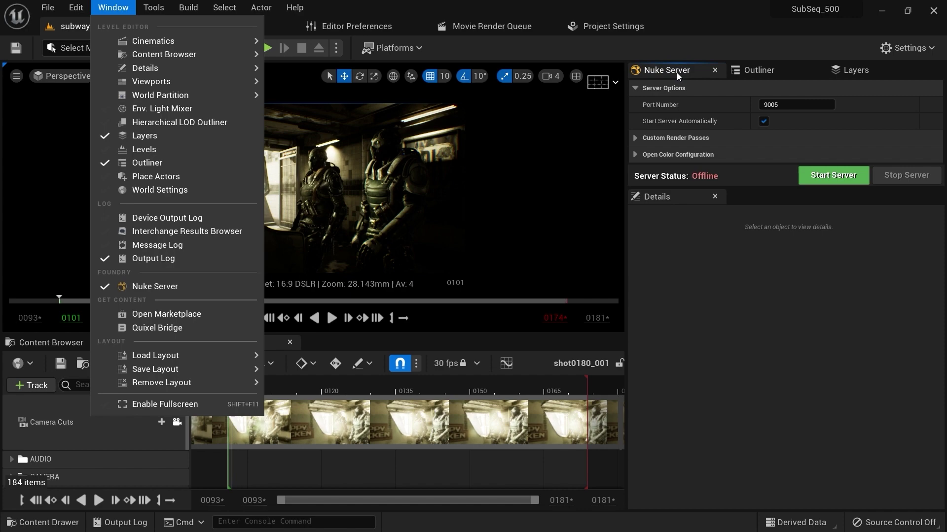
Start the Nuke Server, then read map subwaySequencer_P's subway master sequence at frame 1382
{"action": "left_click", "coordinate": [832, 177]}
{"action": "left_click", "coordinate": [832, 176]}
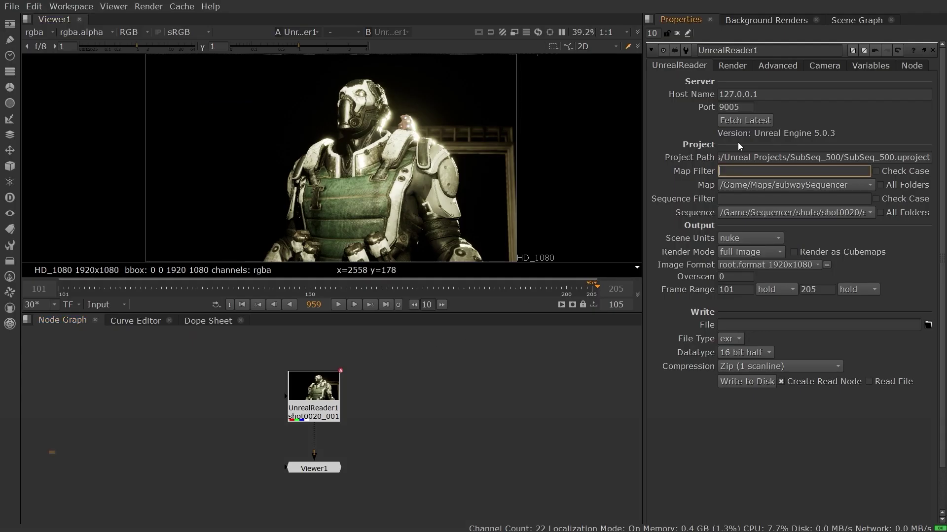
{"action": "type", "text": "_p"}
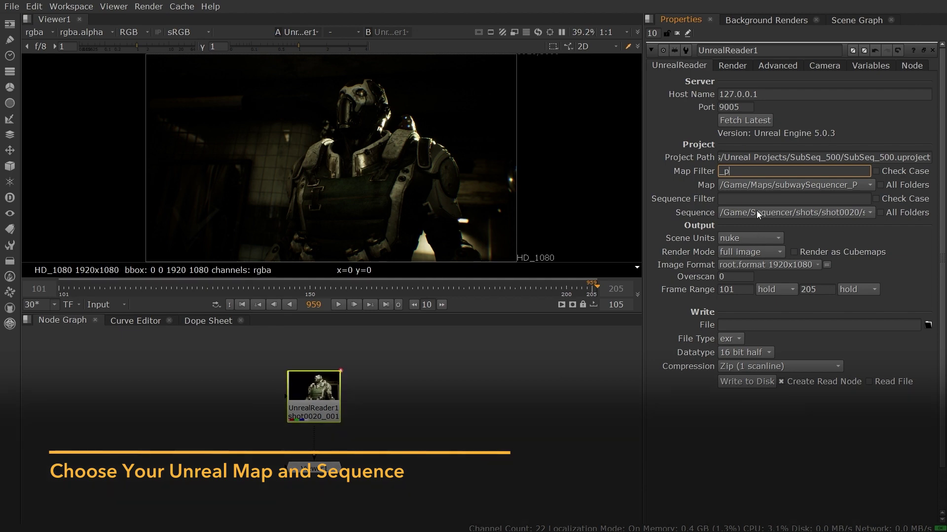
{"action": "left_click", "coordinate": [756, 211]}
{"action": "left_click", "coordinate": [785, 468]}
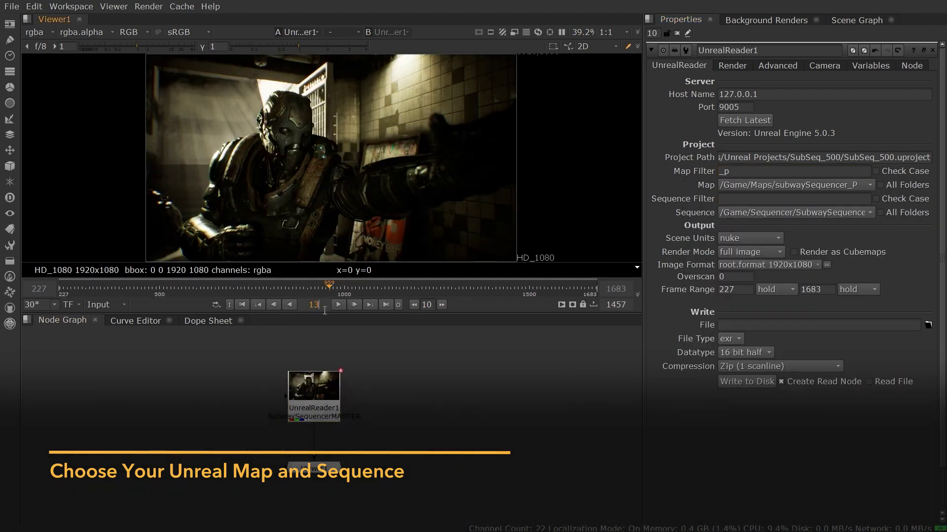
{"action": "key", "text": "Return"}
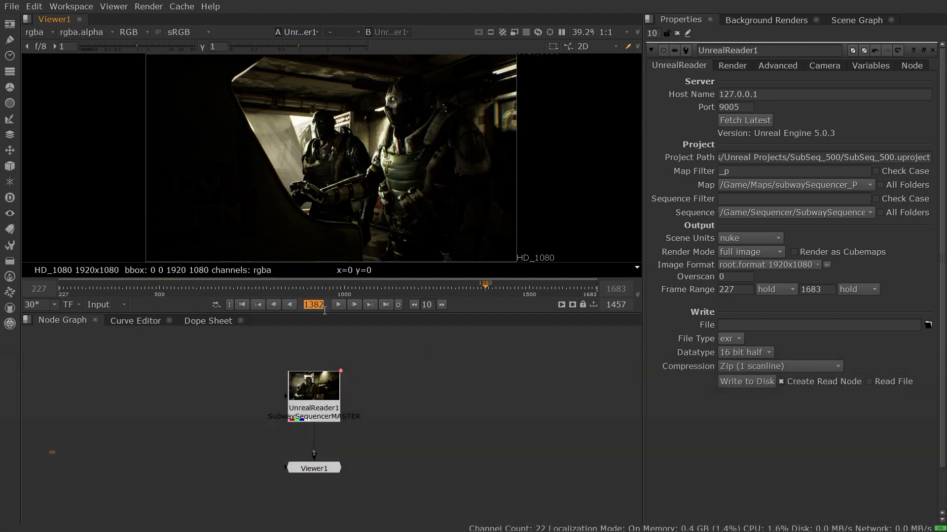
Enable WorldPosition, WorldNormal, WorldDepth and DetailLighting passes and update the channel list
{"action": "left_click", "coordinate": [723, 68]}
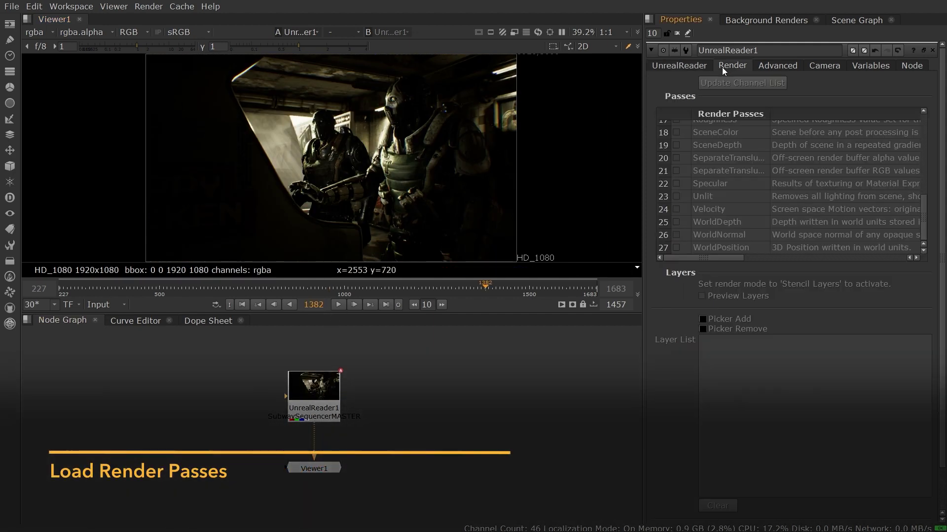
{"action": "left_click", "coordinate": [676, 248]}
{"action": "left_click", "coordinate": [676, 234]}
{"action": "left_click", "coordinate": [678, 223]}
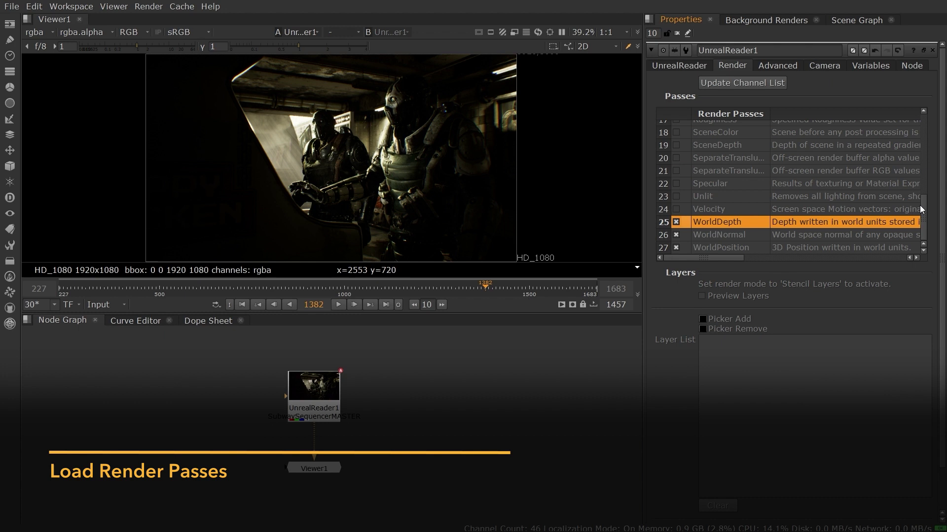
{"action": "left_click_drag", "start_coordinate": [921, 209], "coordinate": [920, 114]}
{"action": "left_click", "coordinate": [676, 166]}
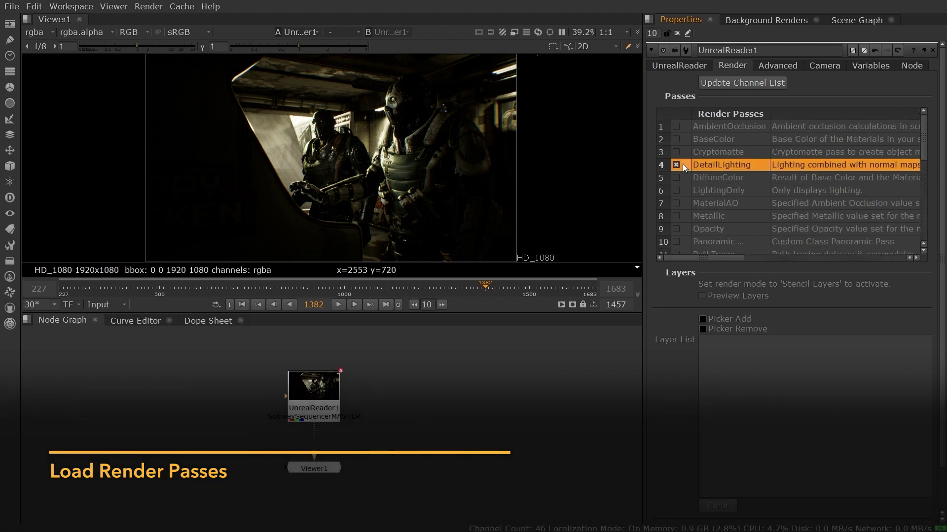
{"action": "left_click", "coordinate": [715, 84]}
Preview the DetailLighting and WorldNormal layers in the viewer
{"action": "left_click", "coordinate": [33, 33]}
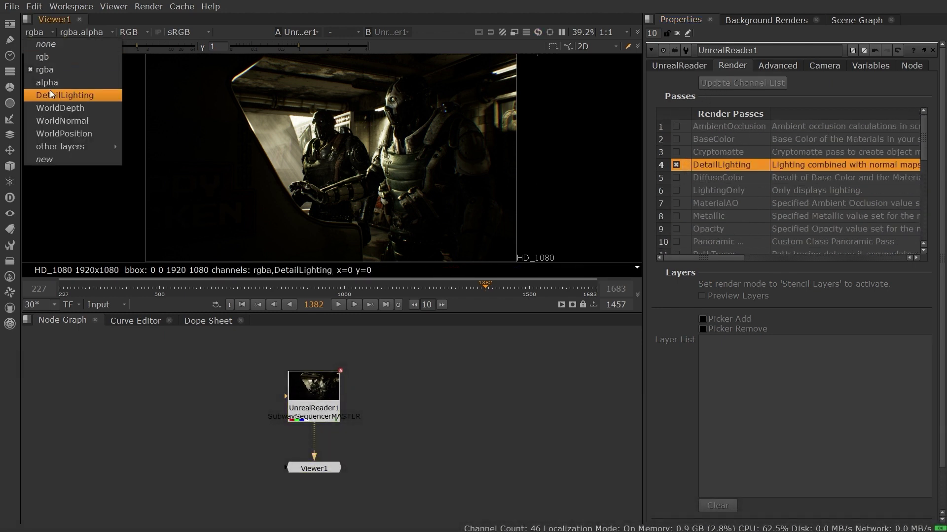
{"action": "left_click", "coordinate": [51, 94]}
{"action": "left_click", "coordinate": [47, 32]}
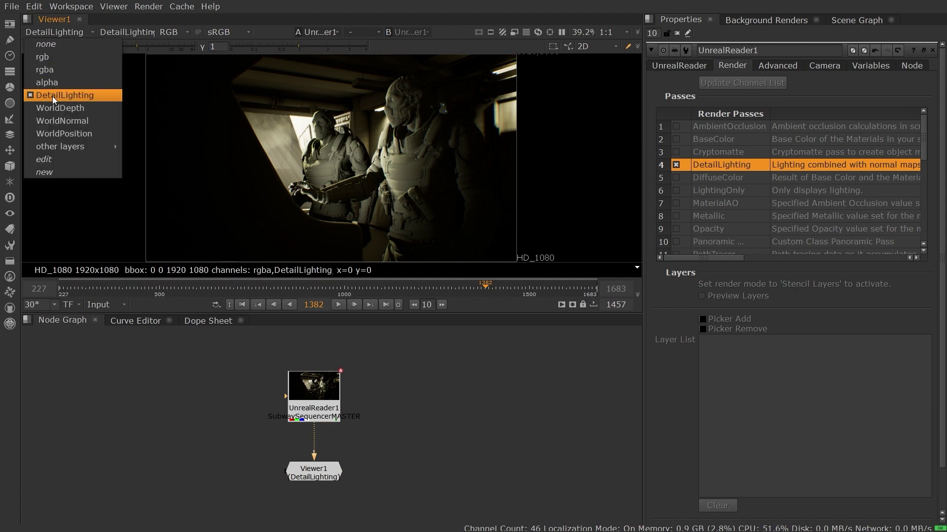
{"action": "left_click", "coordinate": [53, 120]}
{"action": "left_click", "coordinate": [46, 32]}
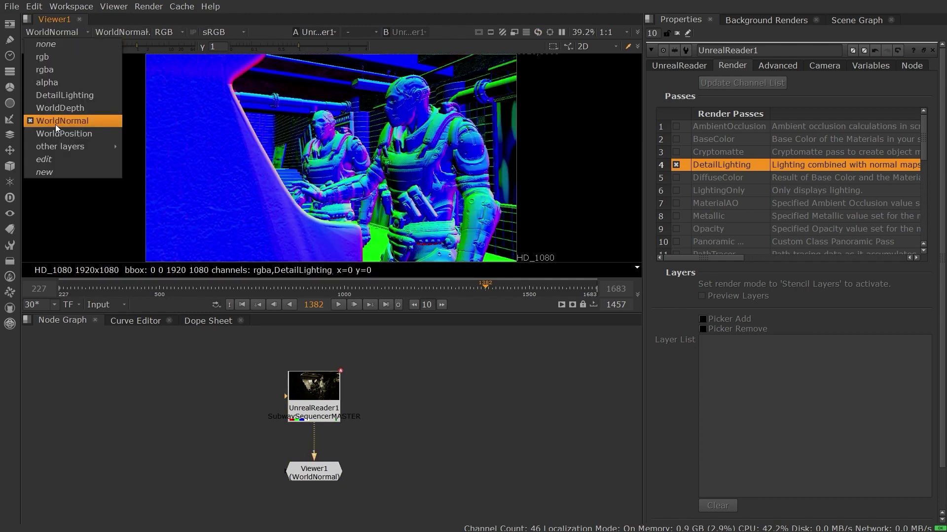
{"action": "left_click", "coordinate": [56, 124]}
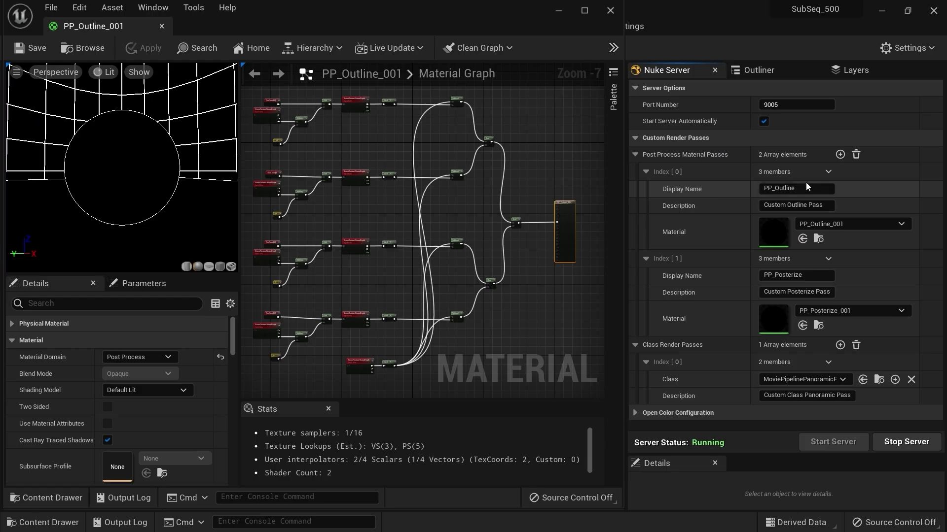
Keep PP_Outline_001 as the material for the PP_Outline pass
{"action": "left_click", "coordinate": [791, 189]}
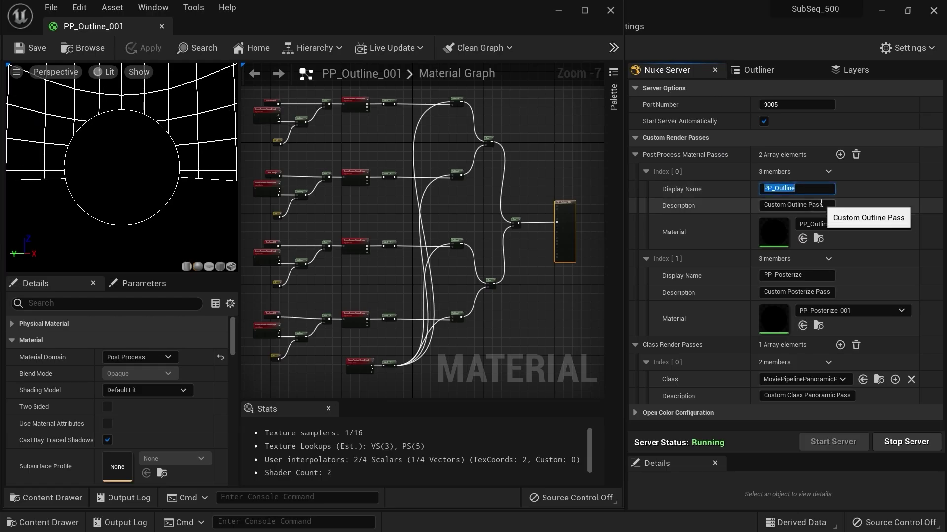
{"action": "left_click", "coordinate": [864, 224]}
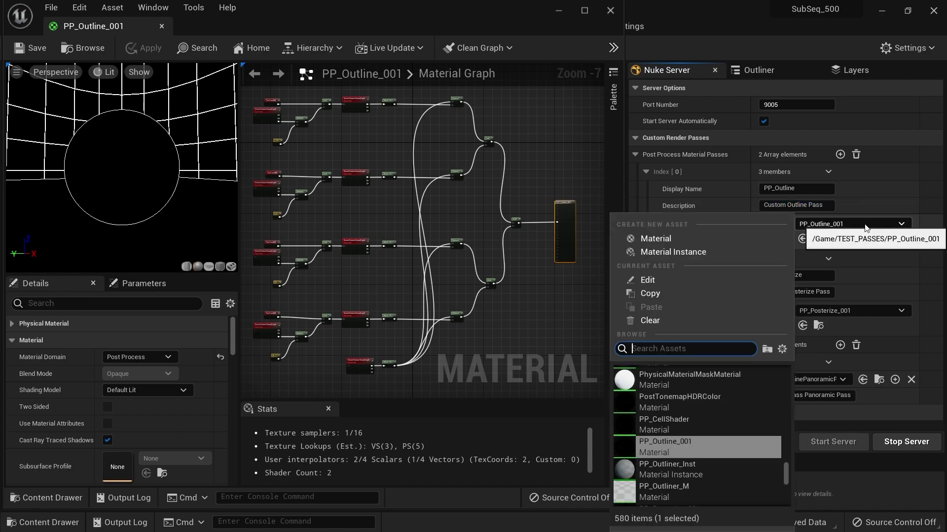
{"action": "left_click", "coordinate": [865, 225]}
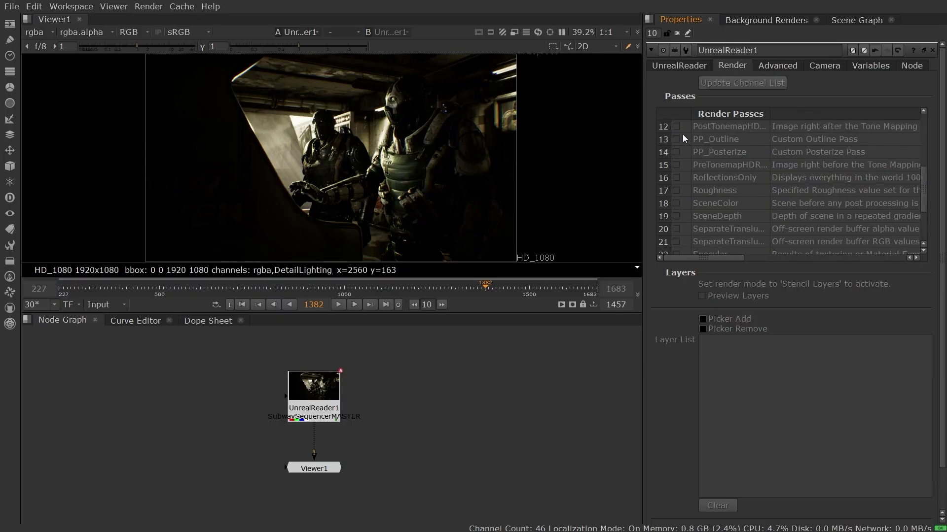
Enable the PP_Outline and PP_Posterize passes and update the channel list
{"action": "left_click", "coordinate": [685, 139]}
{"action": "left_click", "coordinate": [681, 151]}
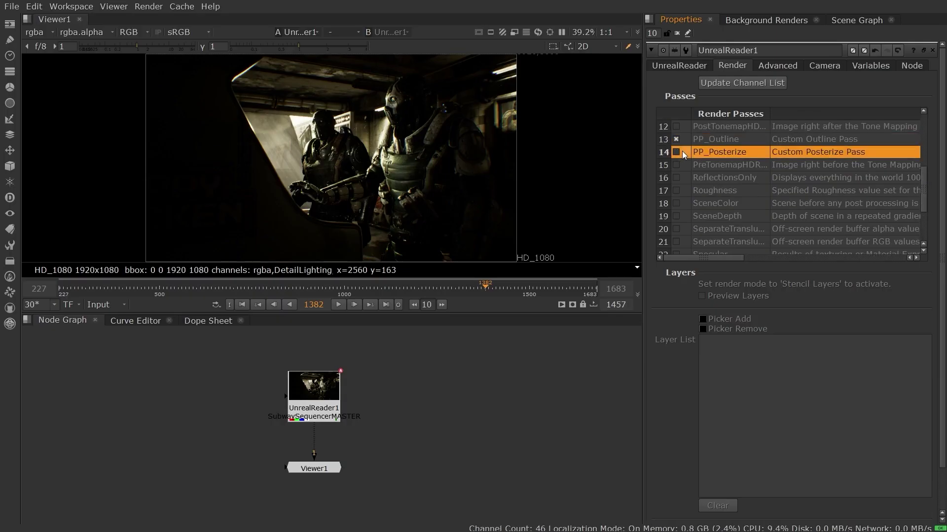
{"action": "left_click", "coordinate": [719, 83]}
Preview the PP_Outline and PP_Posterize layers, then return the viewer to rgba
{"action": "left_click", "coordinate": [33, 32]}
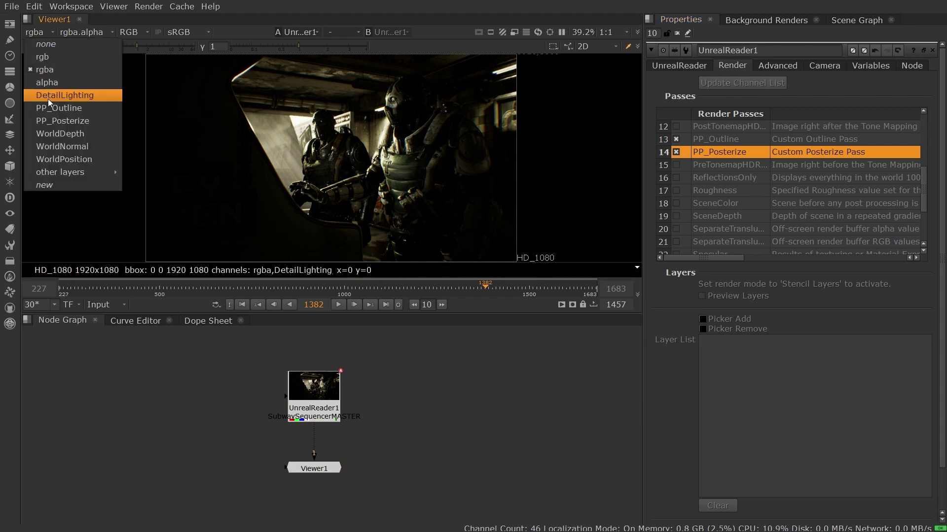
{"action": "left_click", "coordinate": [49, 107]}
{"action": "left_click", "coordinate": [41, 31]}
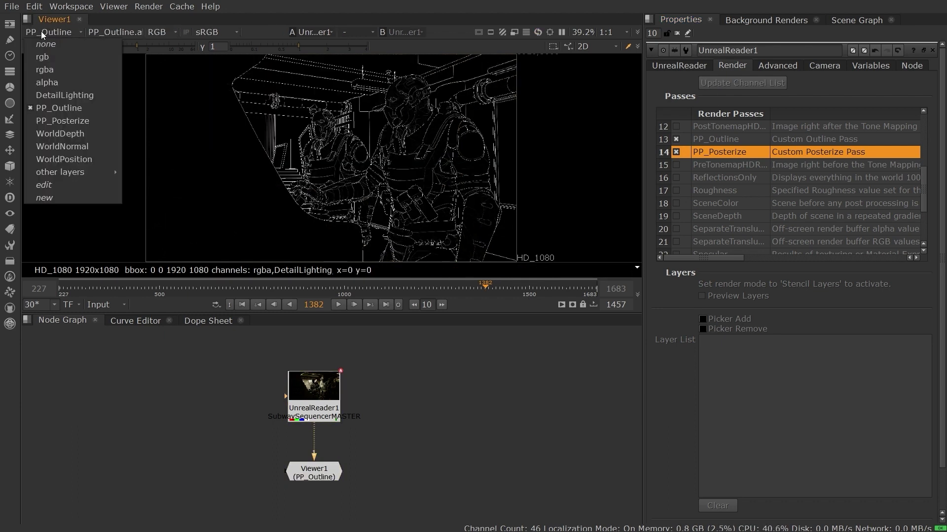
{"action": "left_click", "coordinate": [58, 119]}
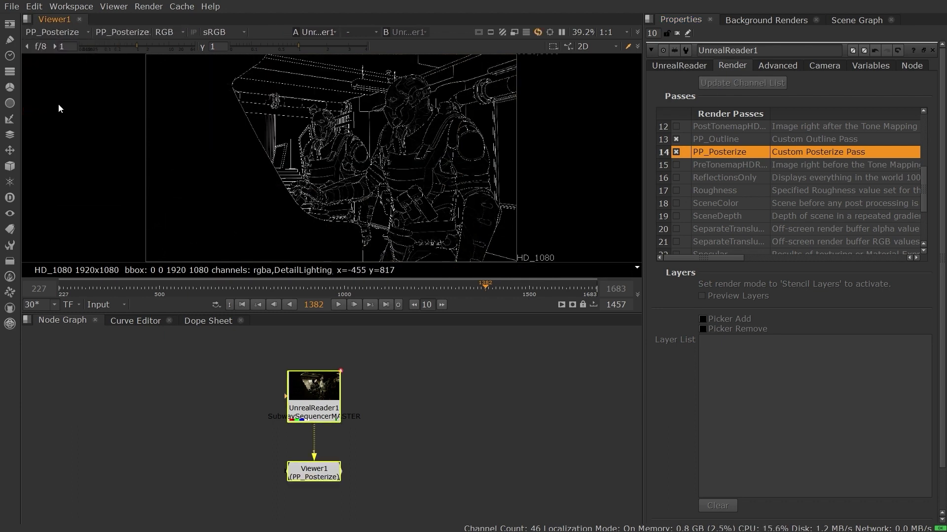
{"action": "left_click", "coordinate": [46, 31]}
{"action": "left_click", "coordinate": [50, 71]}
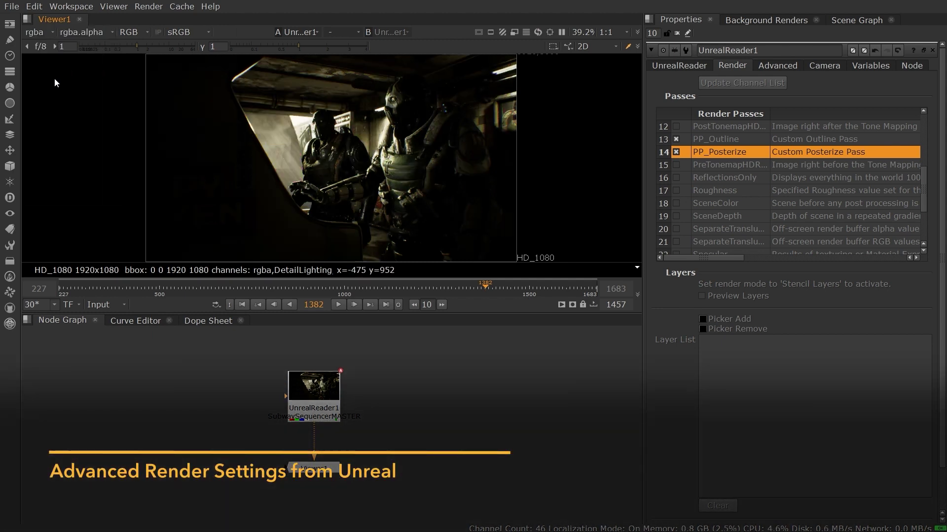
Add a disabled Cryptomatte node and set the reader's ID Type to actor unique name
{"action": "left_click", "coordinate": [774, 67]}
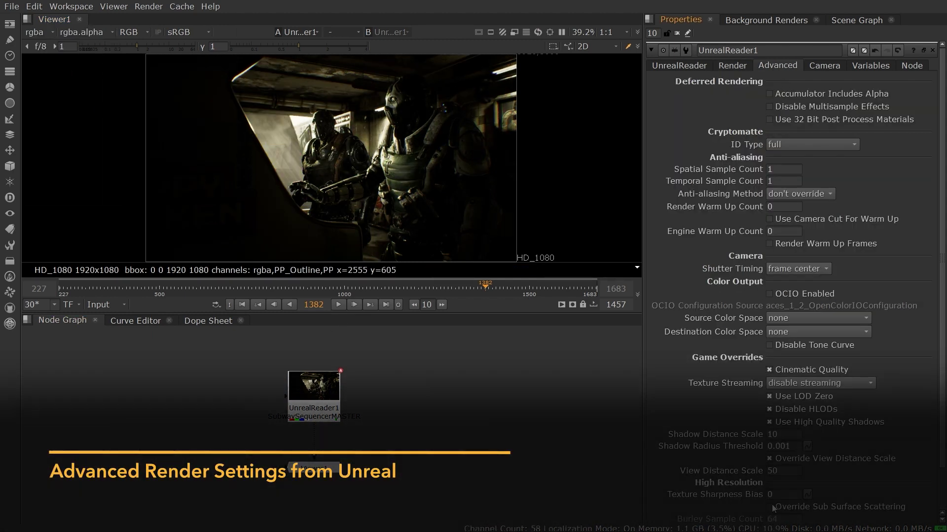
{"action": "key", "text": "ctrl+v"}
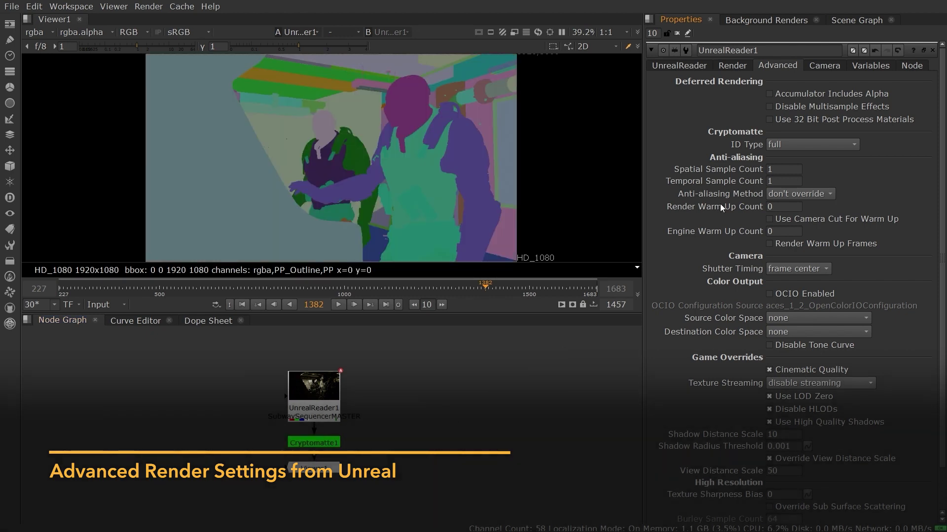
{"action": "left_click", "coordinate": [789, 145]}
{"action": "left_click", "coordinate": [783, 158]}
{"action": "left_click", "coordinate": [789, 147]}
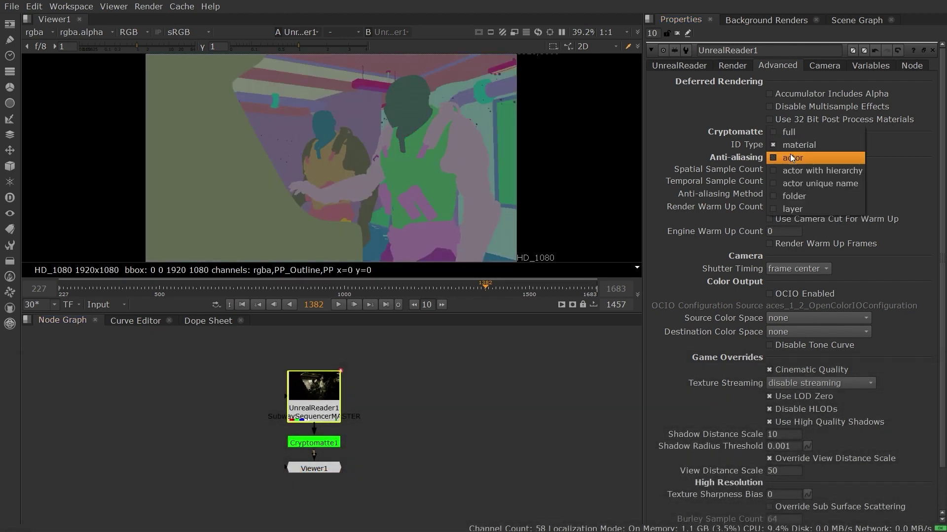
{"action": "left_click", "coordinate": [792, 158]}
{"action": "left_click", "coordinate": [791, 147]}
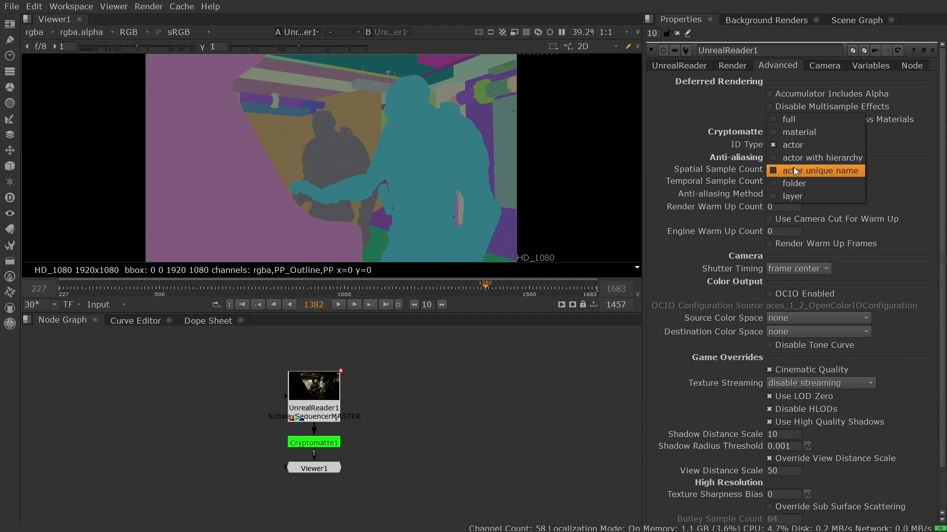
{"action": "left_click", "coordinate": [794, 170]}
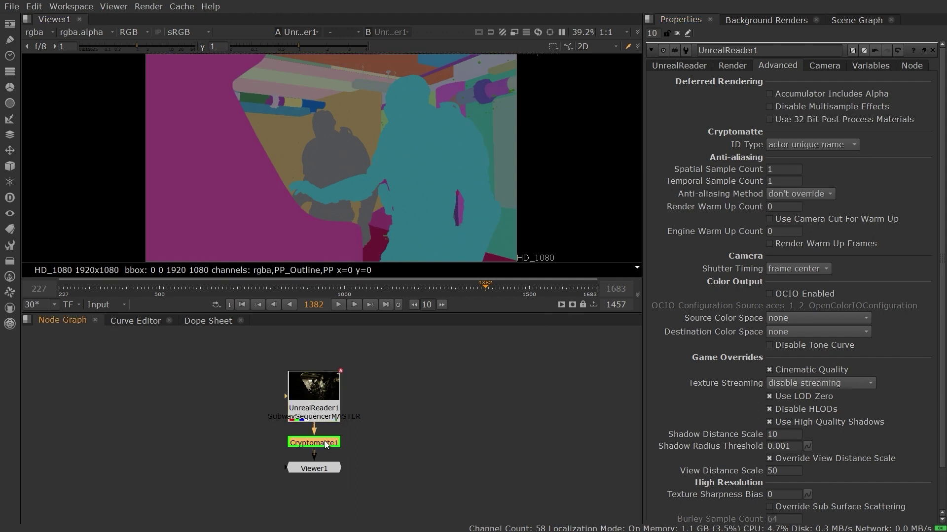
{"action": "key", "text": "d"}
Set OCIO conversion from Utility - Linear - sRGB to ACES - ACEScg
{"action": "left_click", "coordinate": [775, 330]}
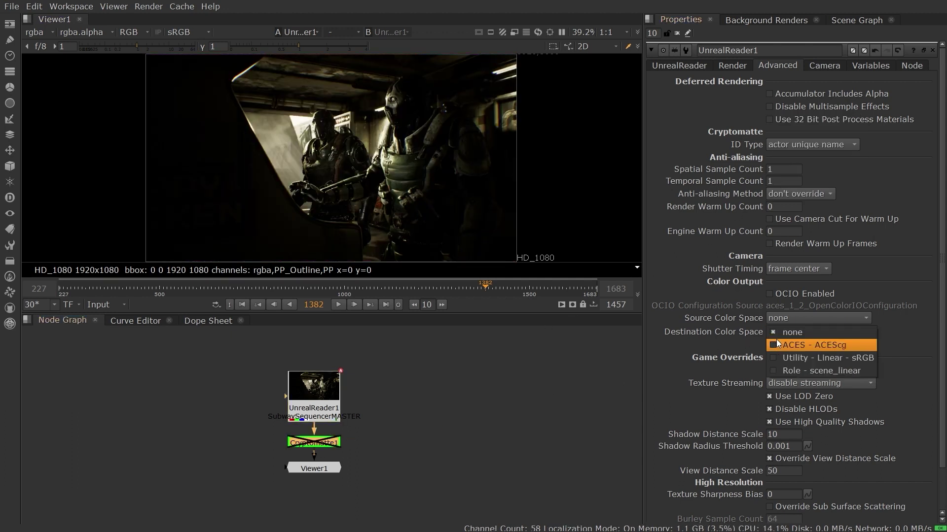
{"action": "left_click", "coordinate": [775, 343]}
{"action": "left_click", "coordinate": [775, 318]}
{"action": "left_click", "coordinate": [777, 338]}
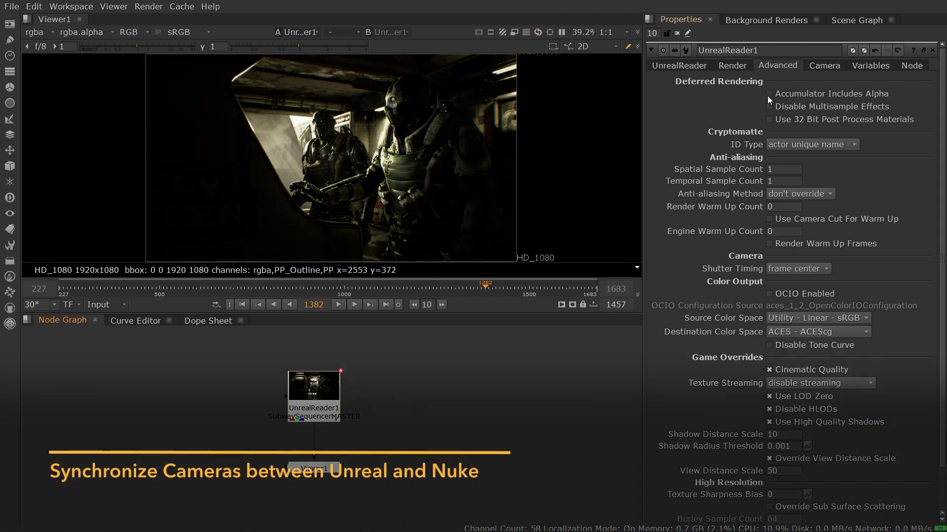
Create Camera1 from the reader's Unreal camera data and place it beside the reader
{"action": "left_click", "coordinate": [824, 65]}
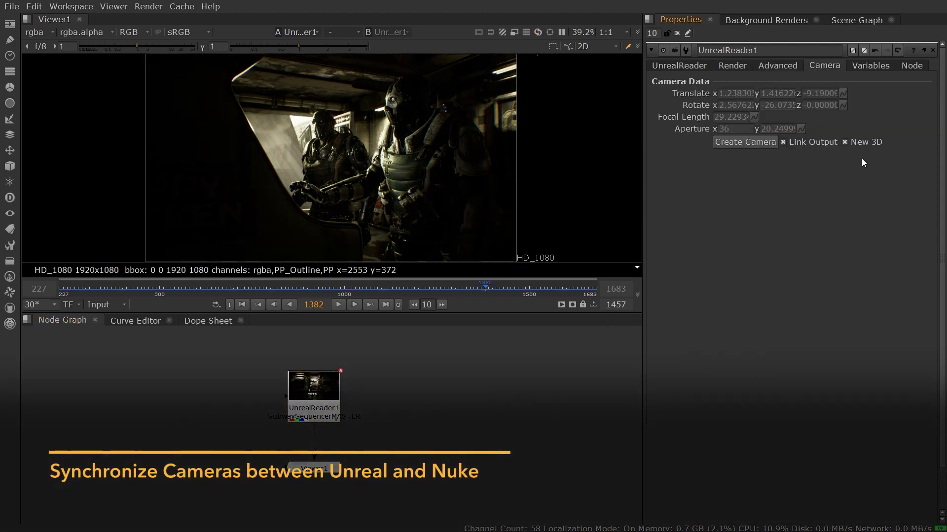
{"action": "left_click", "coordinate": [741, 143]}
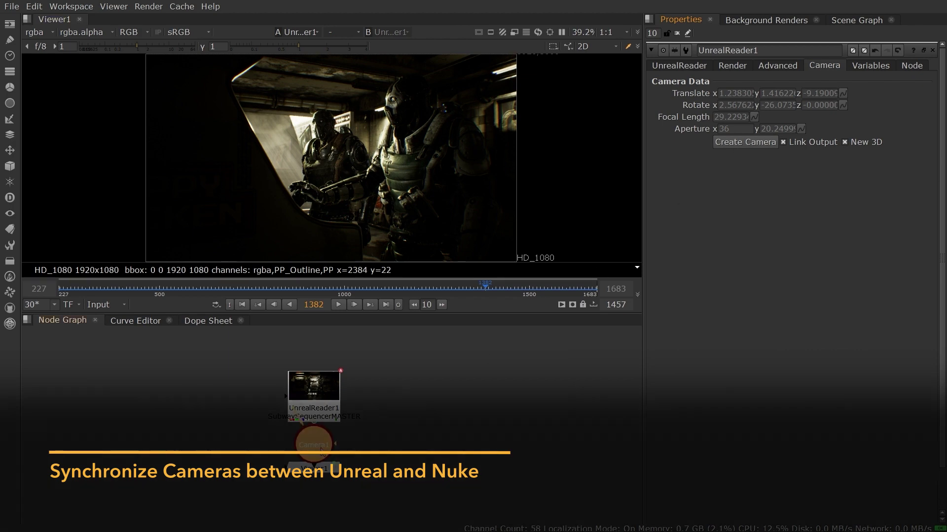
{"action": "left_click_drag", "start_coordinate": [321, 448], "coordinate": [414, 398]}
Inspect Camera1's animation in the 3D view around frame 1146, then add Camera2
{"action": "double_click", "coordinate": [403, 399]}
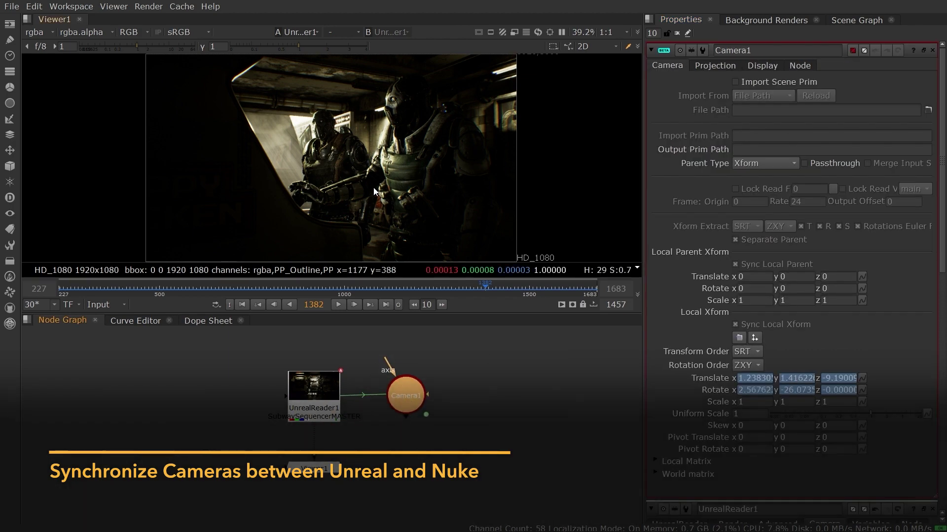
{"action": "key", "text": "Tab"}
{"action": "key", "text": "f"}
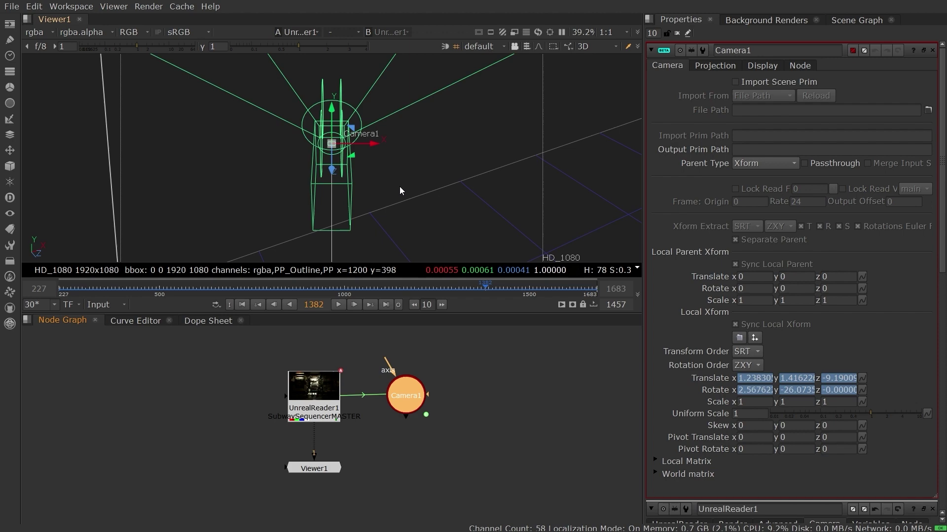
{"action": "left_click_drag", "start_coordinate": [399, 186], "coordinate": [299, 184], "text": "ctrl"}
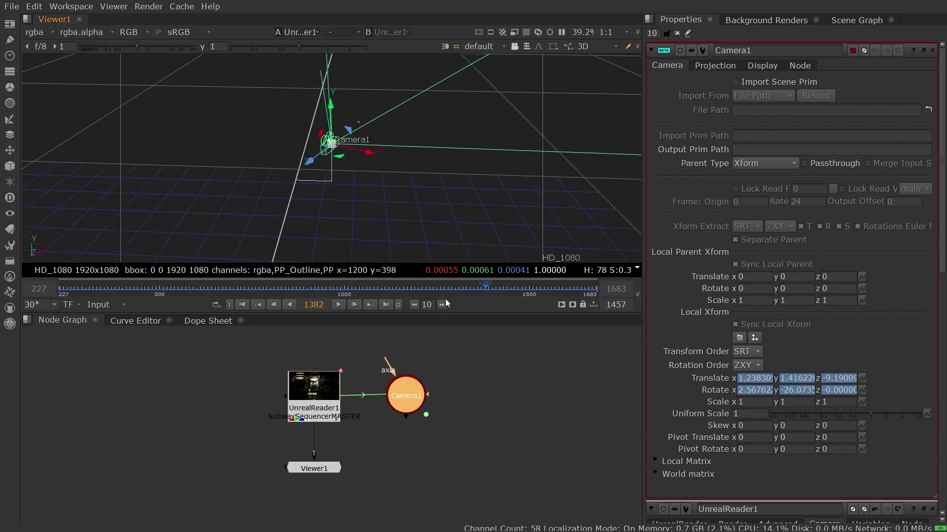
{"action": "left_click_drag", "start_coordinate": [480, 290], "coordinate": [370, 290]}
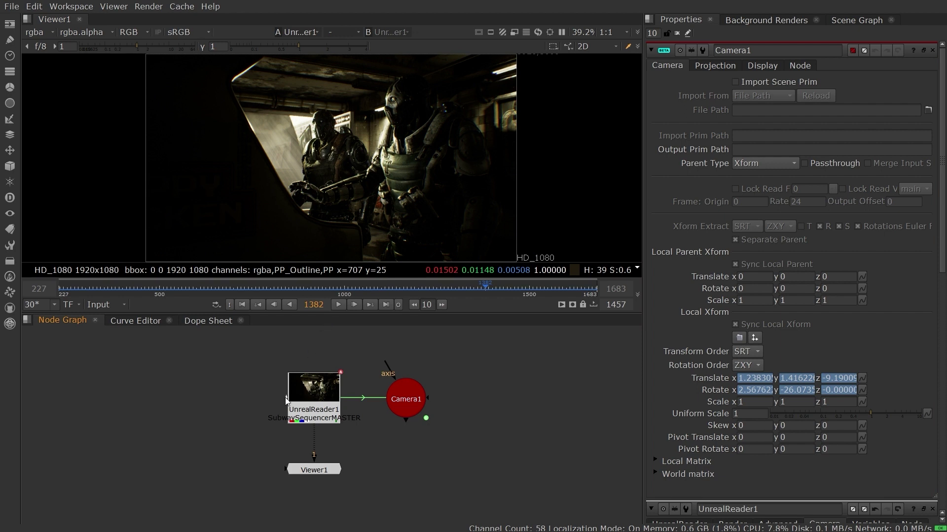
{"action": "key", "text": "ctrl+v"}
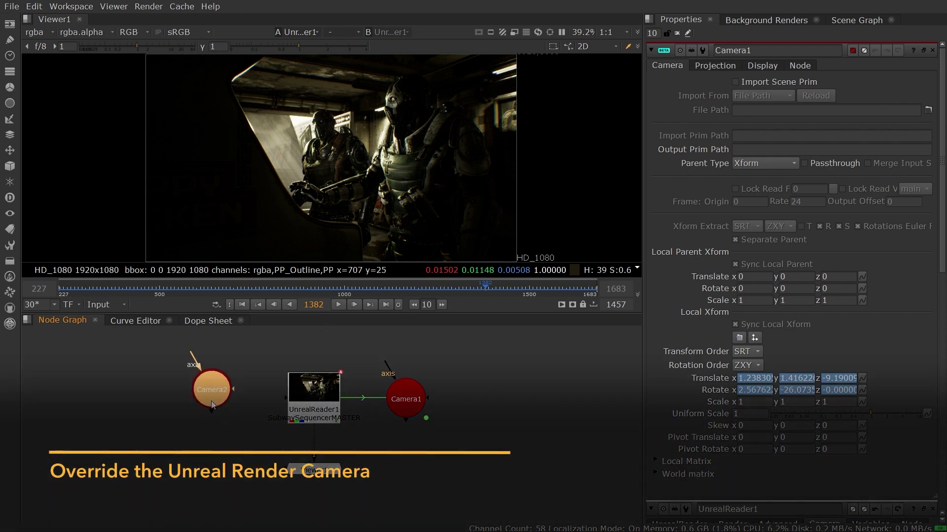
Connect Camera2 to UnrealReader1's camera input and set its Translate z to -6
{"action": "left_click_drag", "start_coordinate": [211, 401], "coordinate": [227, 405]}
{"action": "left_click_drag", "start_coordinate": [285, 399], "coordinate": [223, 402]}
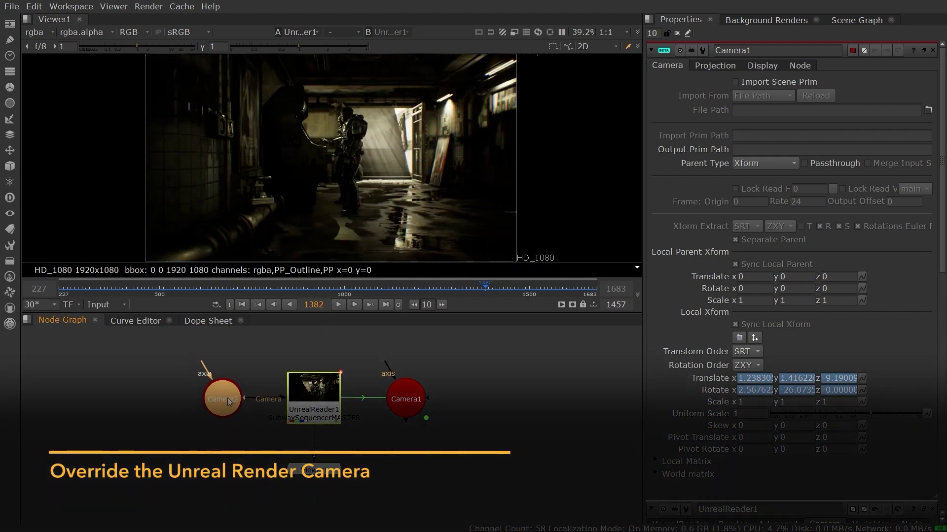
{"action": "double_click", "coordinate": [224, 400]}
{"action": "left_click", "coordinate": [839, 380]}
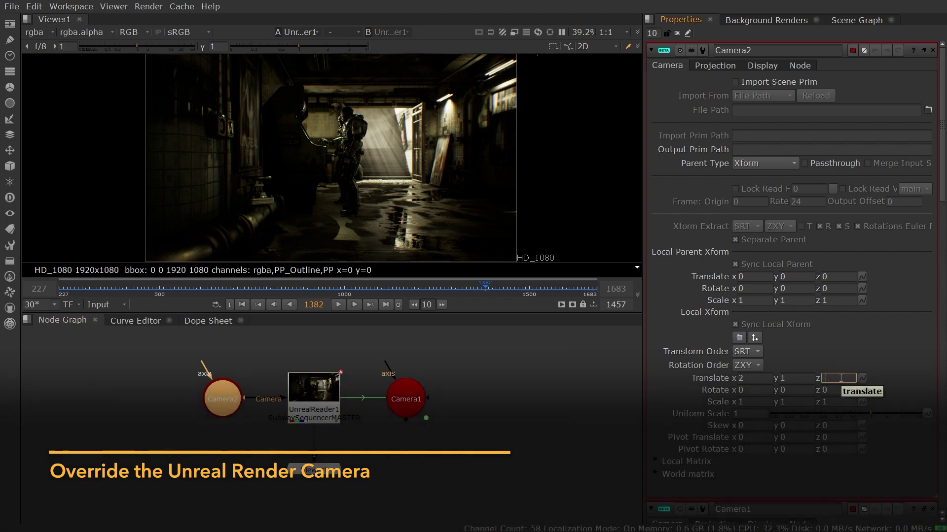
{"action": "type", "text": "-6"}
{"action": "key", "text": "Return"}
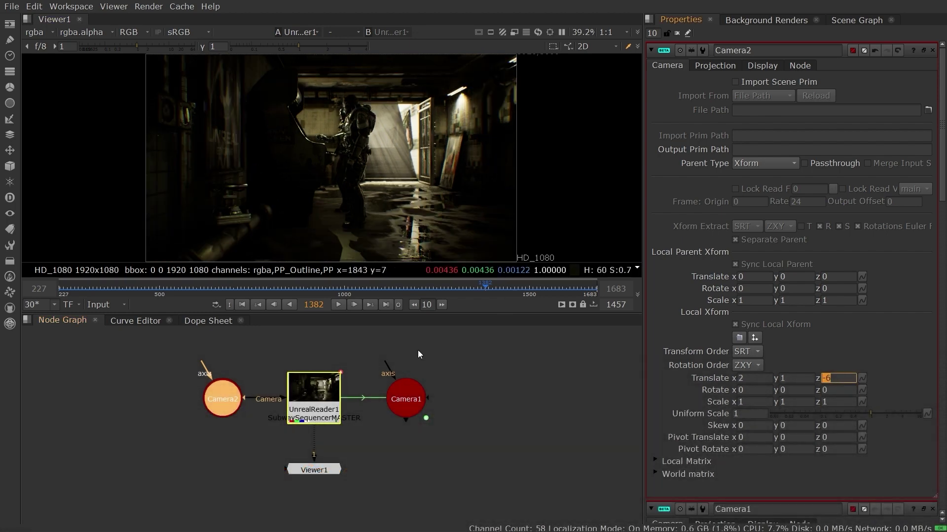
Reconnect Camera1 and drive it with a new Axis1 offset 0.5 in z
{"action": "left_click_drag", "start_coordinate": [253, 394], "coordinate": [403, 398]}
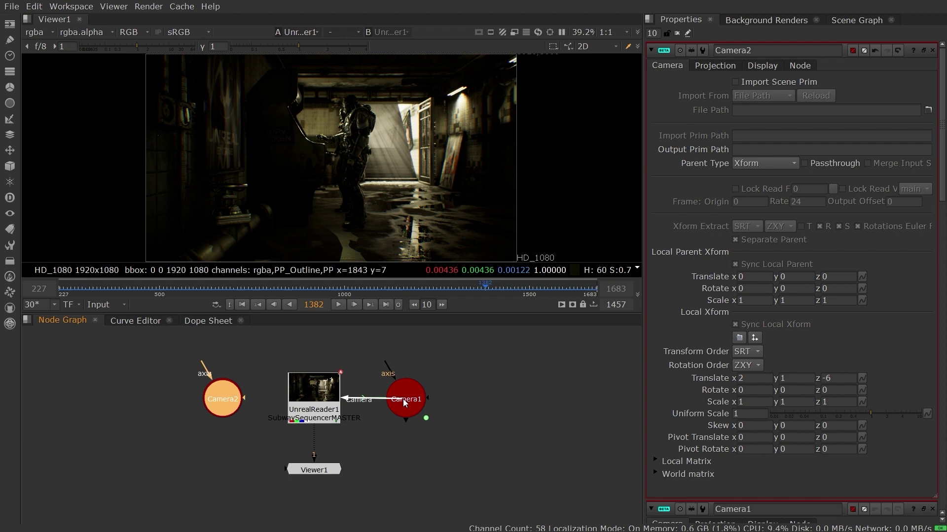
{"action": "left_click", "coordinate": [481, 374]}
{"action": "key", "text": "Tab"}
{"action": "type", "text": "axis"}
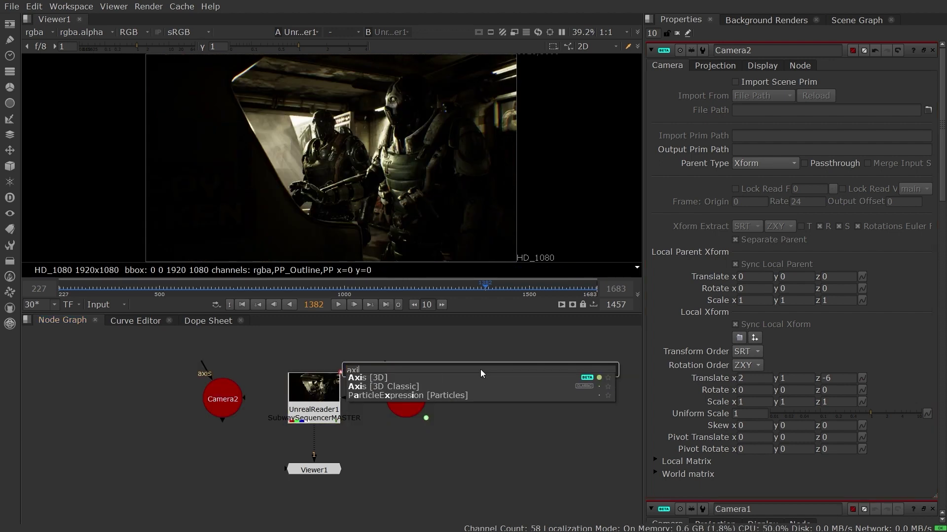
{"action": "key", "text": "Return"}
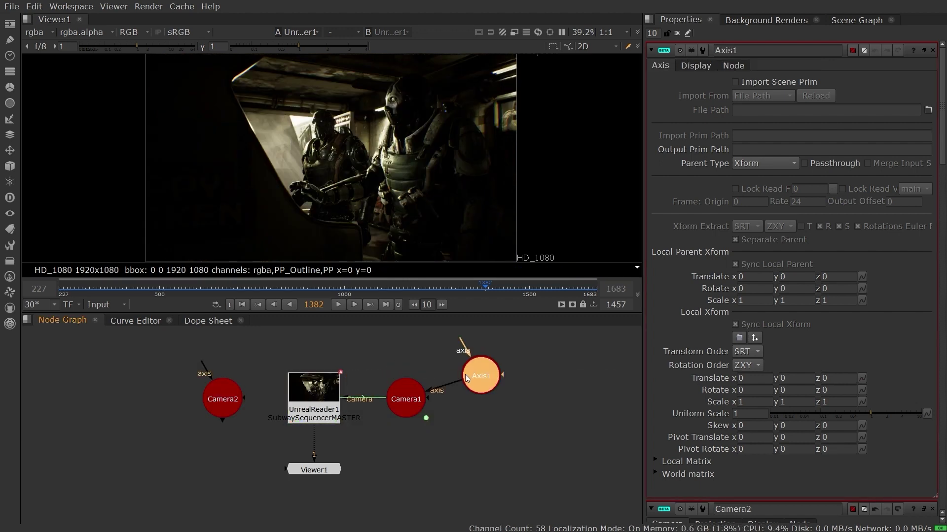
{"action": "left_click_drag", "start_coordinate": [478, 372], "coordinate": [407, 350]}
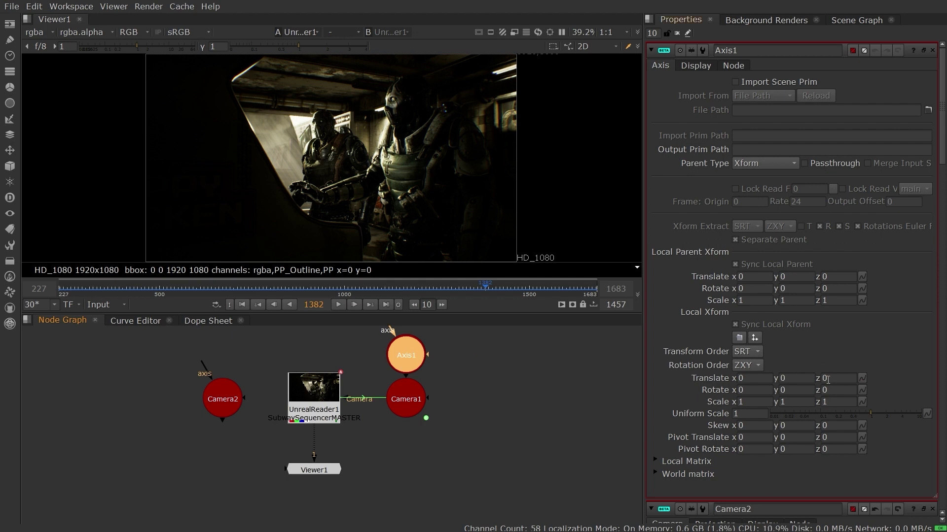
{"action": "type", "text": ".5"}
{"action": "key", "text": "Return"}
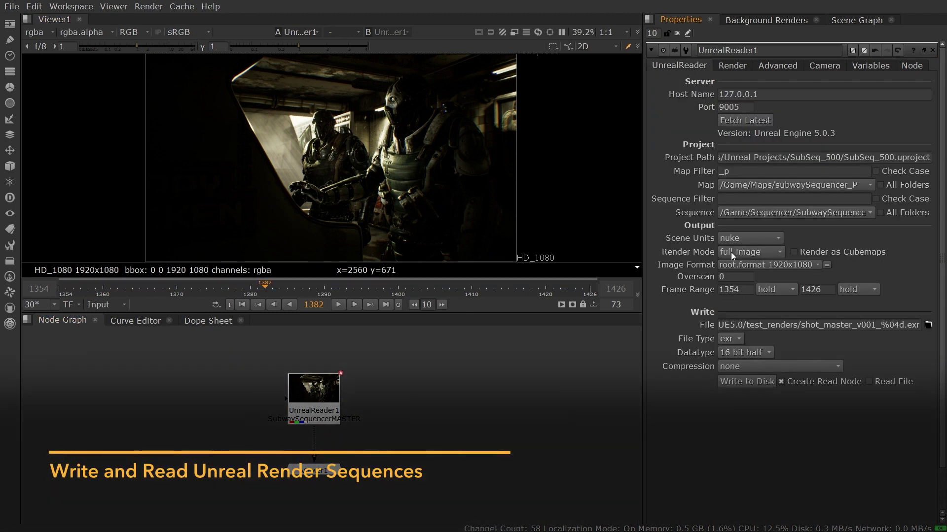
Write the frames to shot_master_v001_%04d.exr with no compression
{"action": "left_click", "coordinate": [931, 325]}
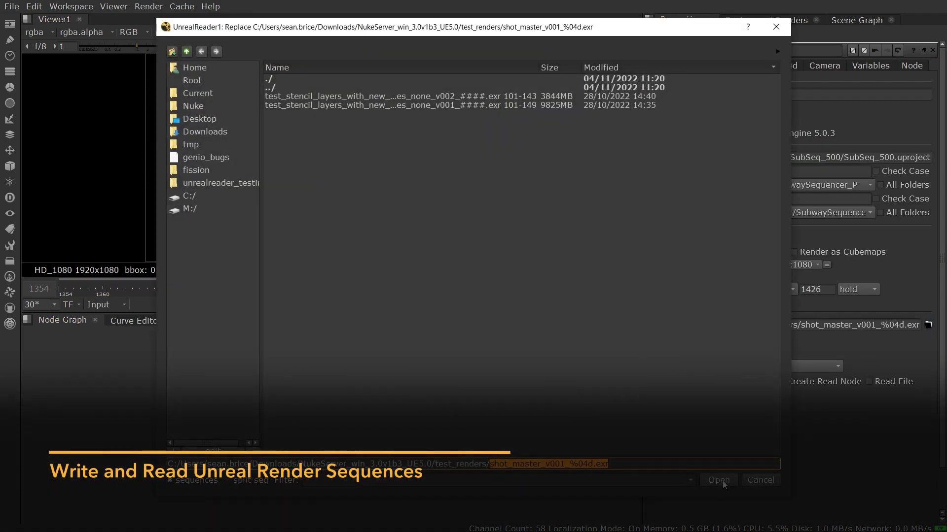
{"action": "left_click", "coordinate": [722, 482]}
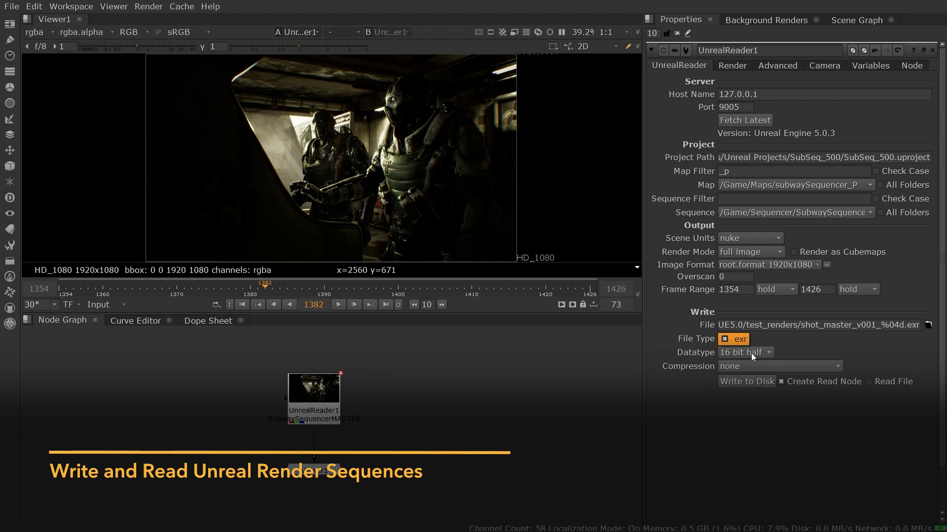
{"action": "left_click", "coordinate": [760, 367]}
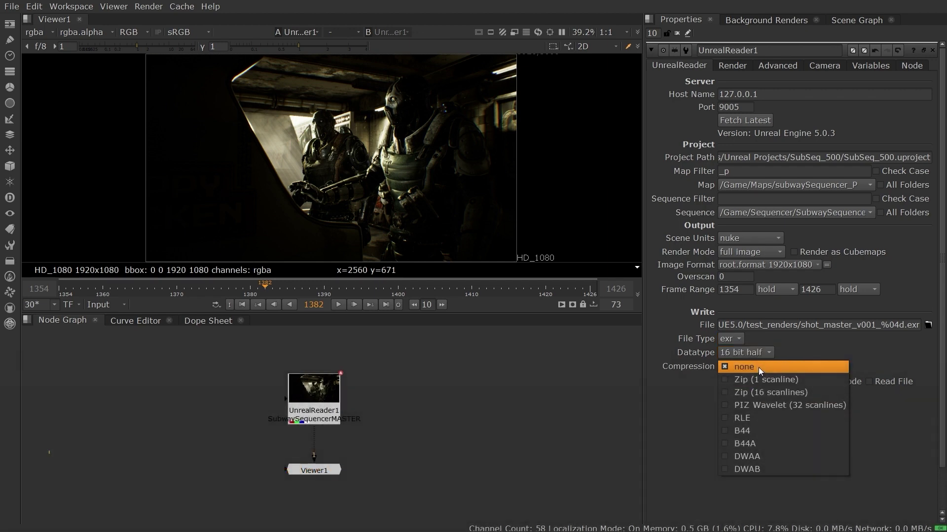
{"action": "left_click", "coordinate": [758, 368]}
{"action": "left_click", "coordinate": [752, 382]}
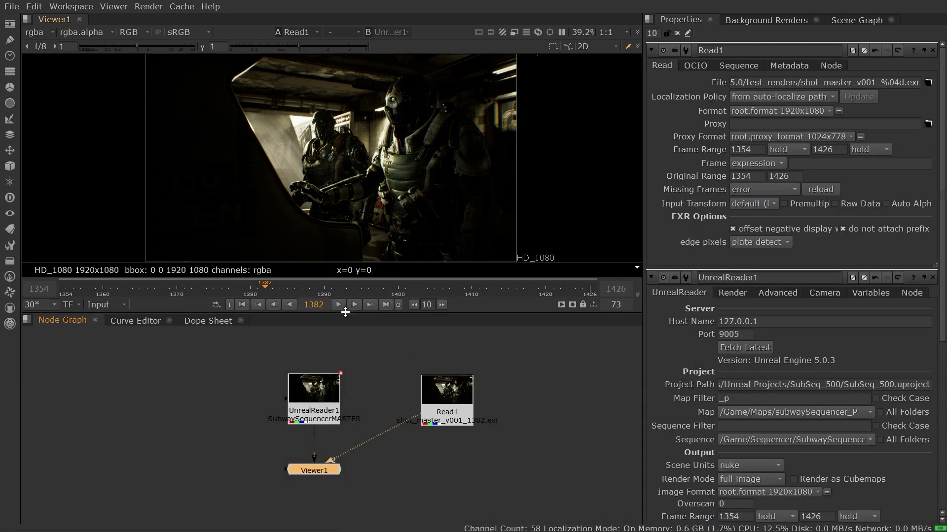
Play back the written sequence and scrub between frames 0105 and 0121
{"action": "left_click", "coordinate": [338, 305]}
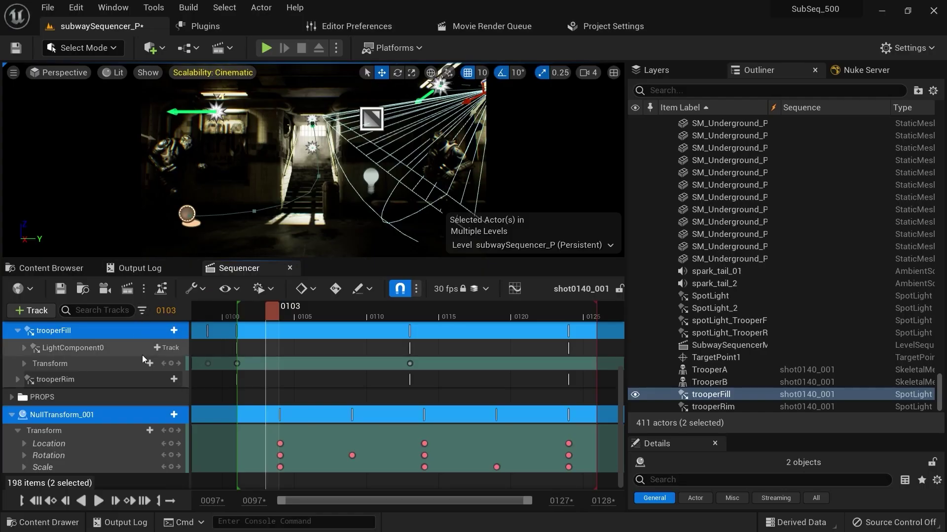
{"action": "left_click", "coordinate": [308, 317]}
{"action": "left_click_drag", "start_coordinate": [308, 317], "coordinate": [297, 344]}
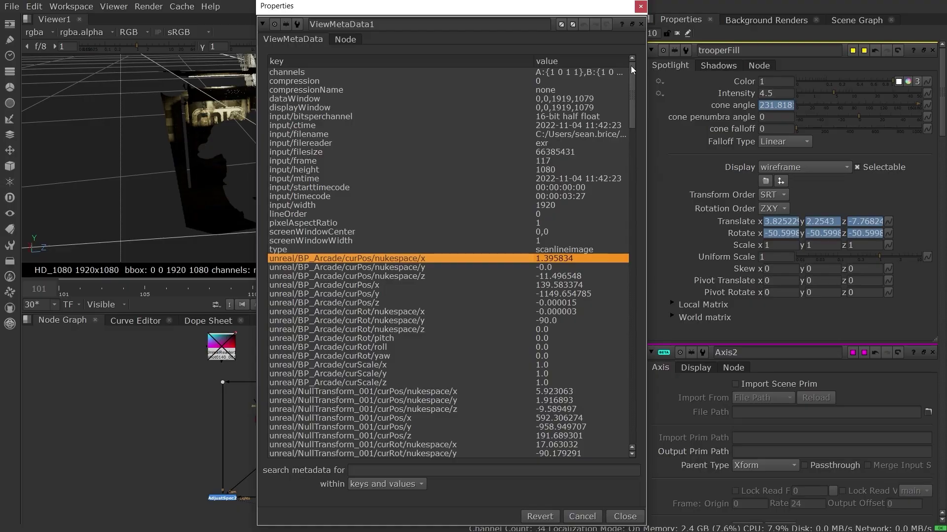
Scroll through the unreal/ transform metadata keys, then close the metadata window
{"action": "left_click_drag", "start_coordinate": [630, 70], "coordinate": [636, 397]}
{"action": "key", "text": "Escape"}
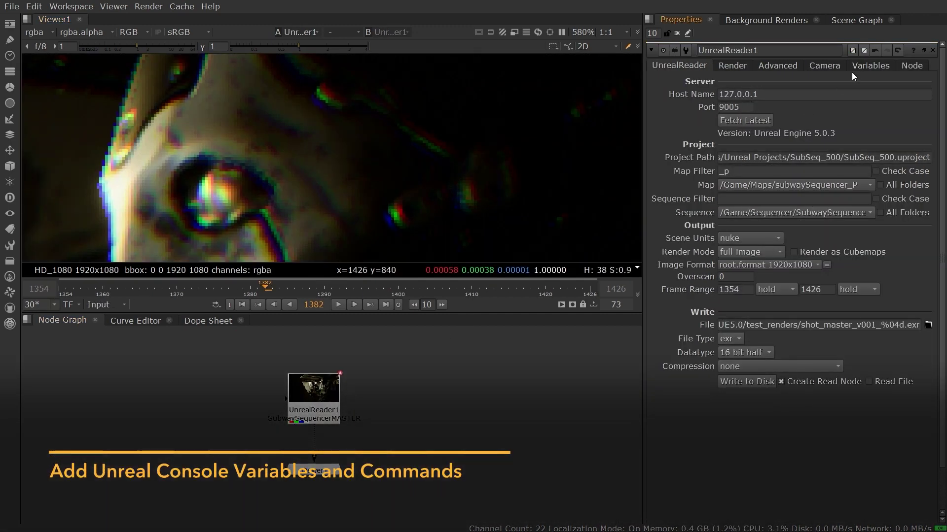
Add console variable r.SceneColorFringeQuality to UnrealReader1 and rerender at value 0
{"action": "left_click", "coordinate": [857, 70]}
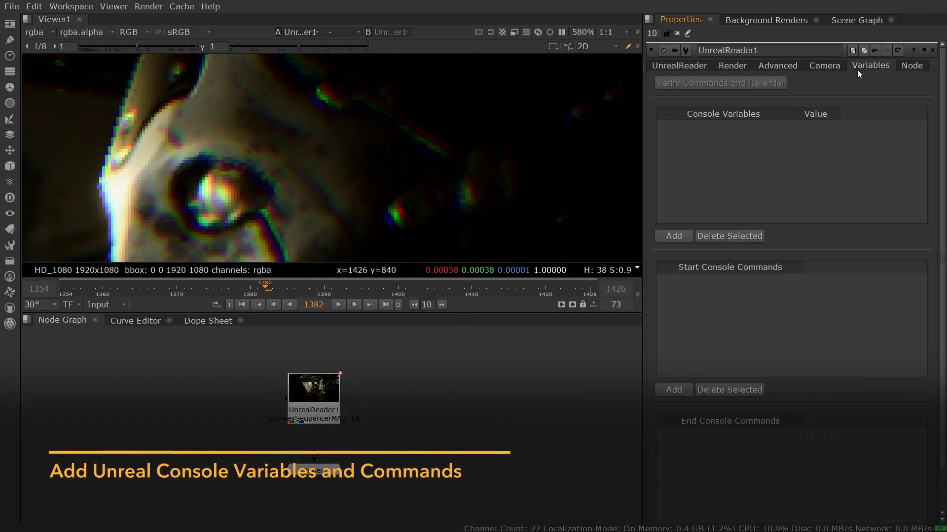
{"action": "left_click", "coordinate": [666, 236]}
{"action": "double_click", "coordinate": [697, 126]}
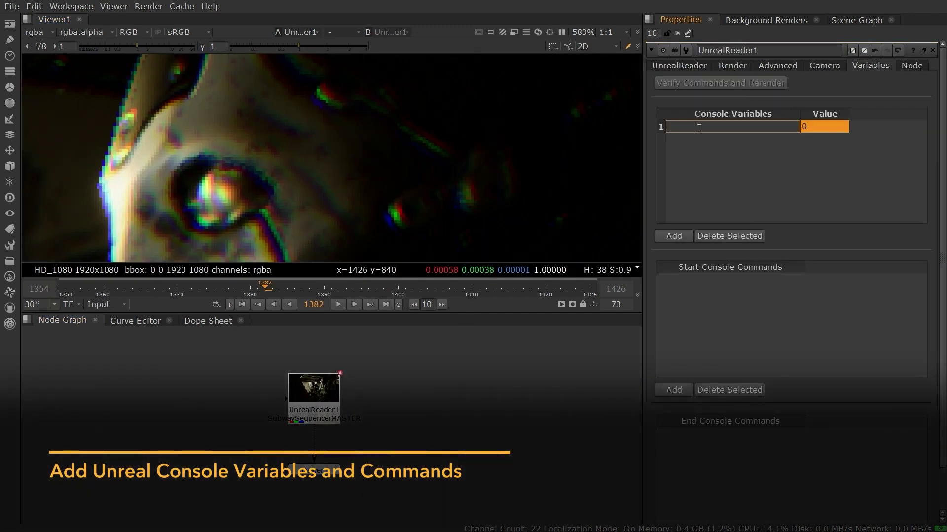
{"action": "type", "text": "r.SceneColorFringeQuality"}
{"action": "key", "text": "Return"}
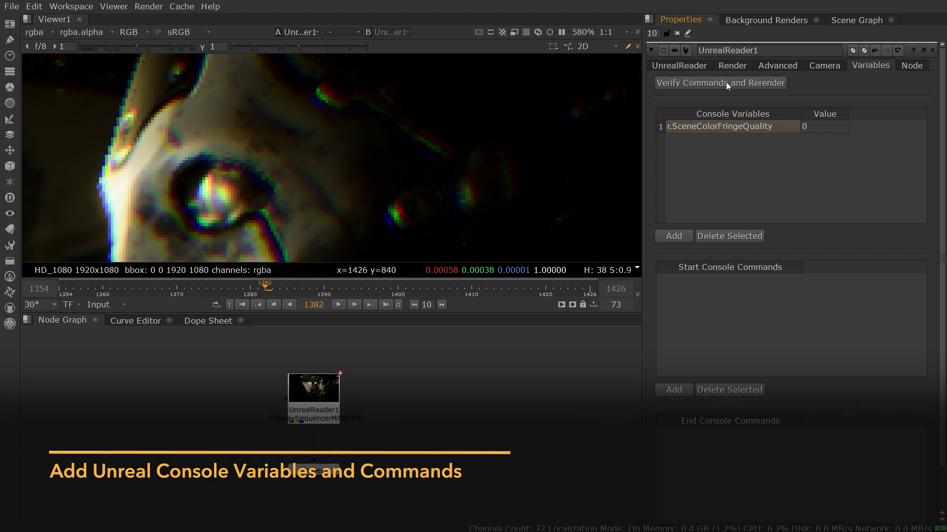
{"action": "left_click", "coordinate": [726, 82]}
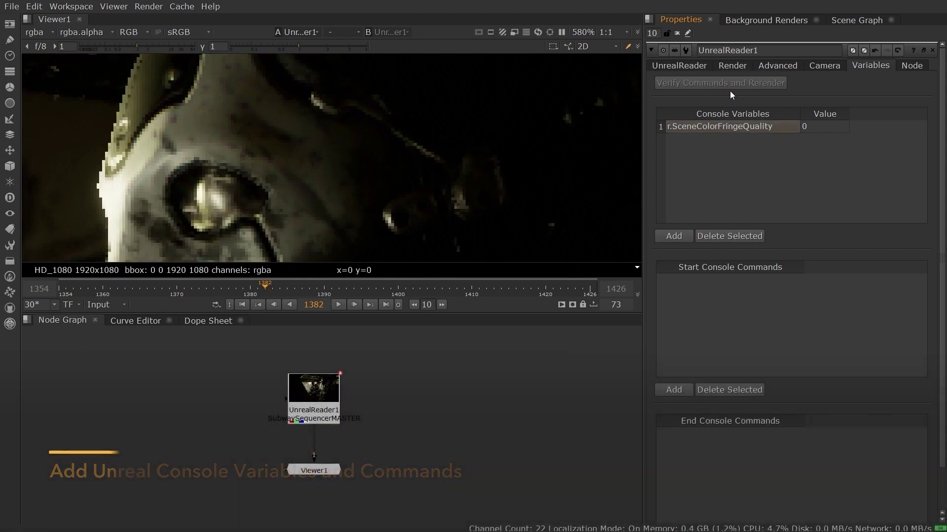
Set r.SceneColorFringeQuality to 1 and rerender
{"action": "double_click", "coordinate": [817, 126]}
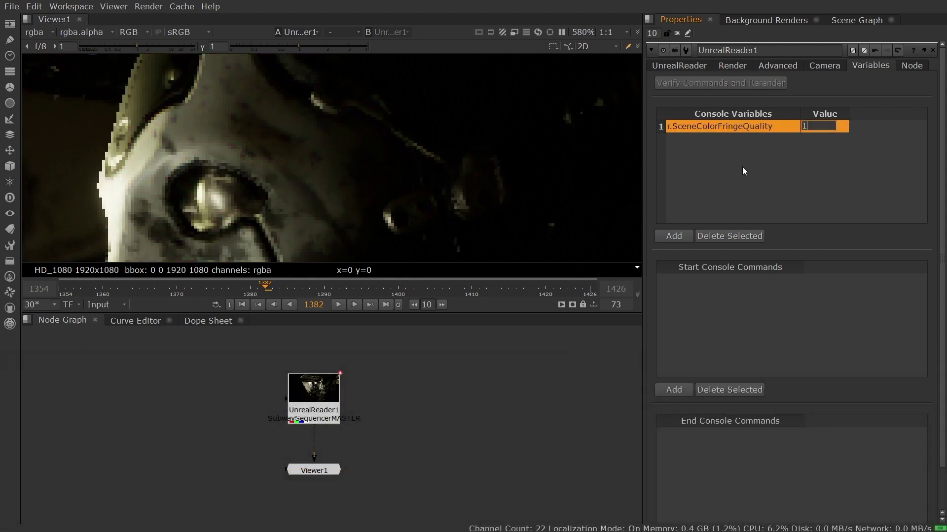
{"action": "type", "text": "1"}
{"action": "key", "text": "Return"}
{"action": "left_click", "coordinate": [720, 81]}
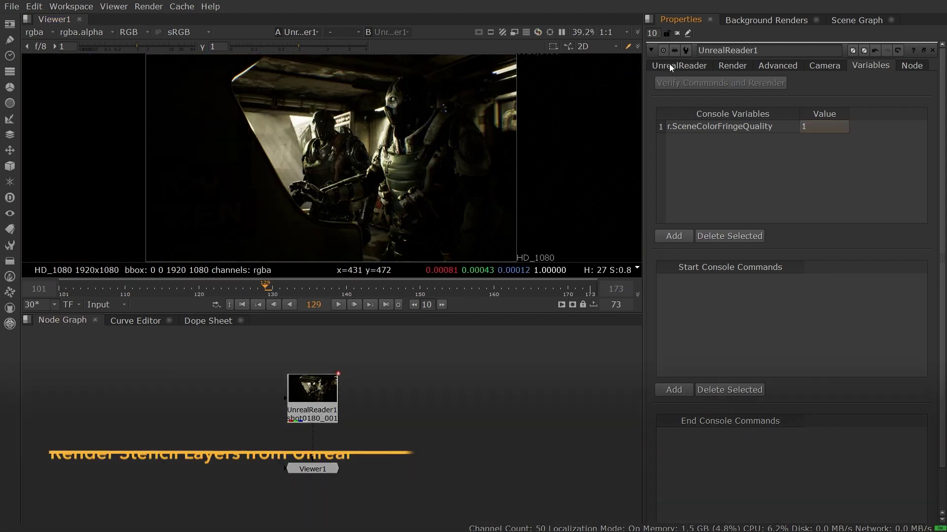
Add the right trooper, left trooper and arcade machine as stencil layers and refresh the viewer channels
{"action": "left_click", "coordinate": [675, 66]}
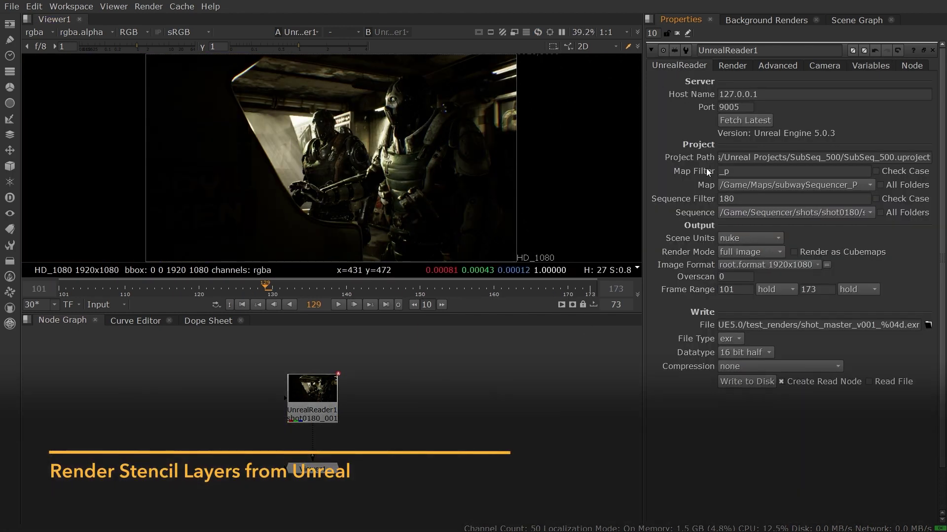
{"action": "left_click", "coordinate": [748, 252]}
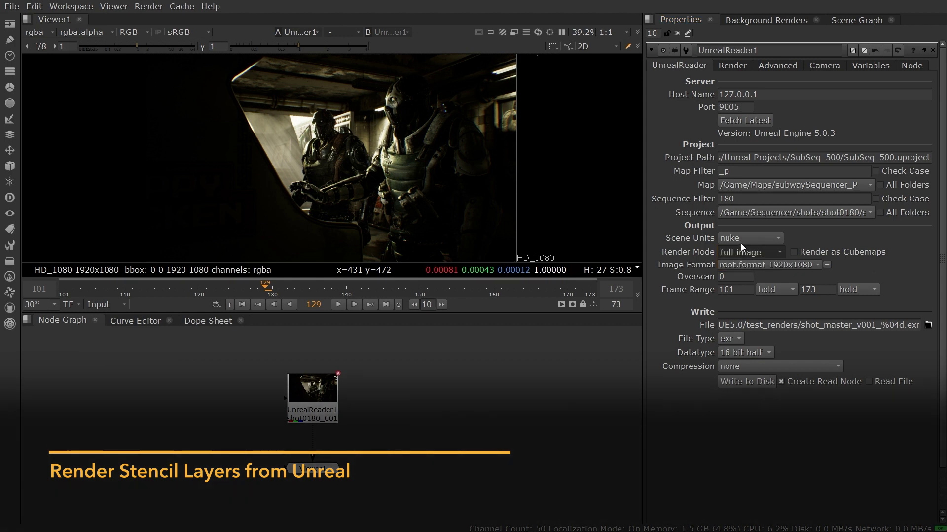
{"action": "left_click", "coordinate": [733, 66]}
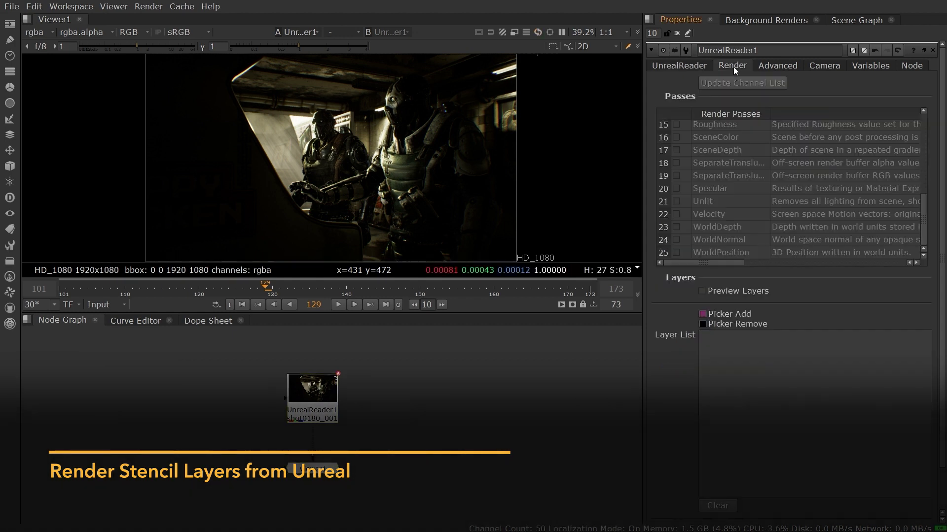
{"action": "left_click", "coordinate": [702, 291]}
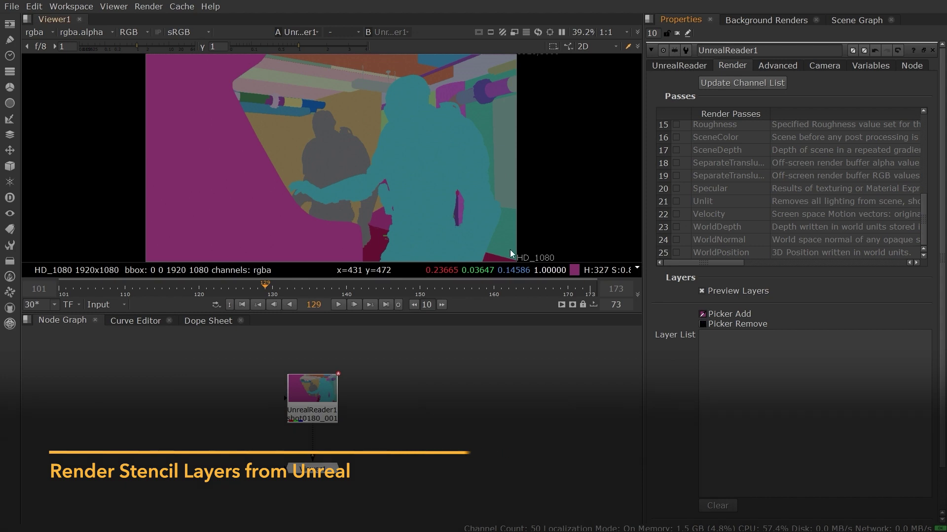
{"action": "left_click", "coordinate": [397, 169]}
{"action": "left_click", "coordinate": [299, 164]}
{"action": "left_click", "coordinate": [234, 180]}
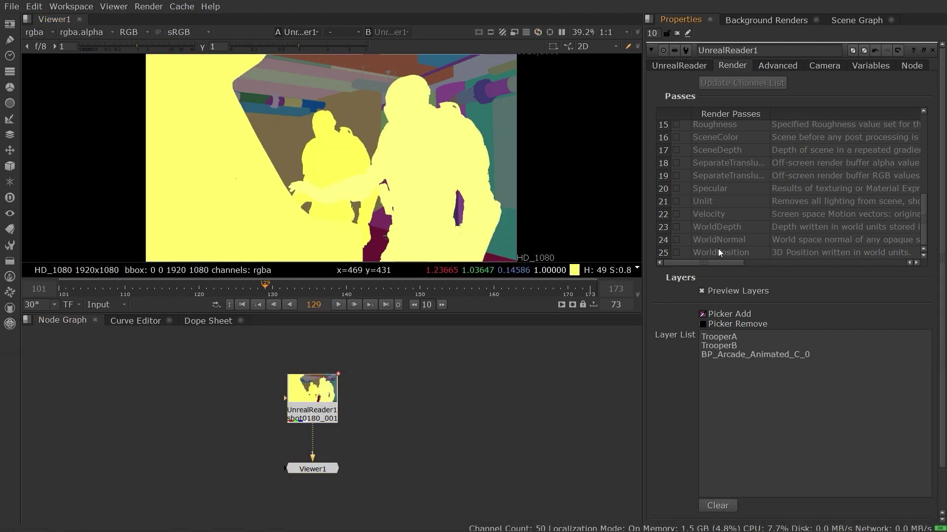
{"action": "key", "text": "ctrl+a"}
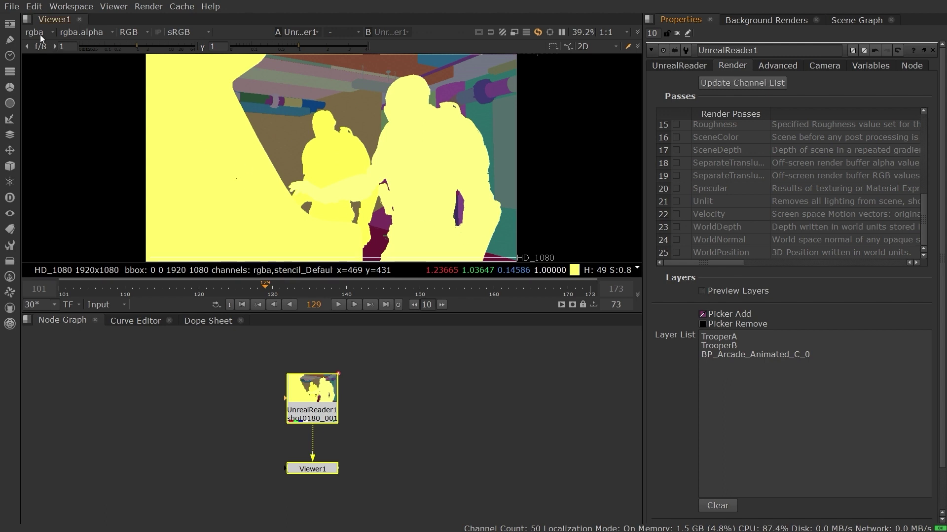
View the stencil_TrooperB, stencil_TrooperA and stencil_DefaultLayer layers in turn
{"action": "left_click", "coordinate": [40, 34]}
{"action": "left_click", "coordinate": [52, 123]}
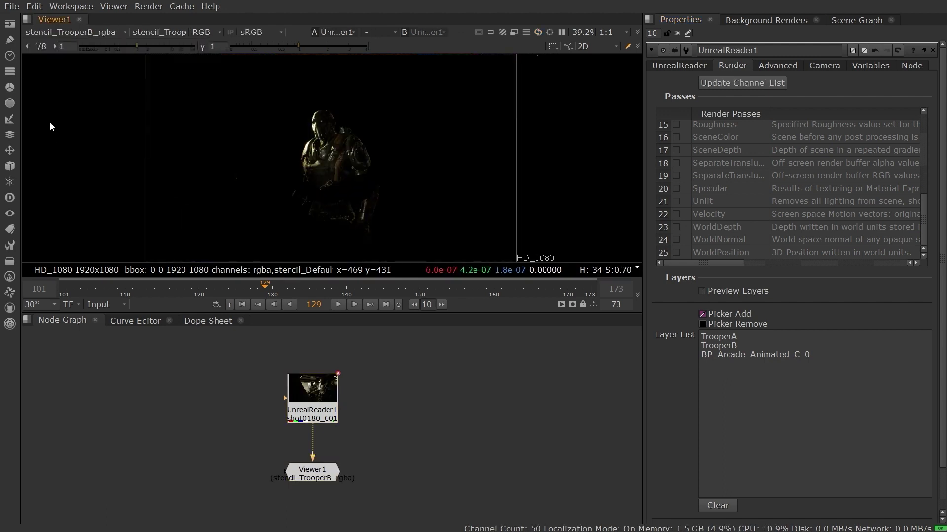
{"action": "left_click", "coordinate": [52, 37]}
{"action": "left_click", "coordinate": [61, 119]}
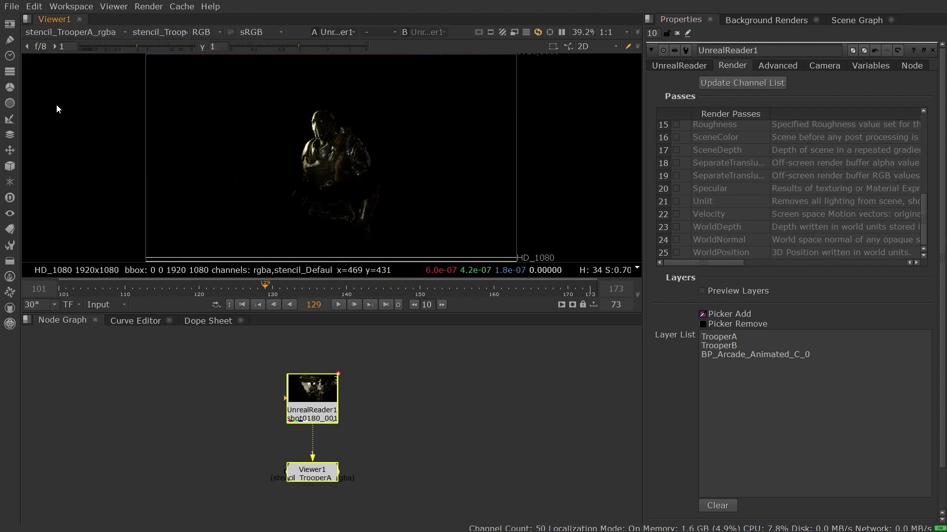
{"action": "left_click", "coordinate": [60, 38]}
{"action": "left_click", "coordinate": [67, 107]}
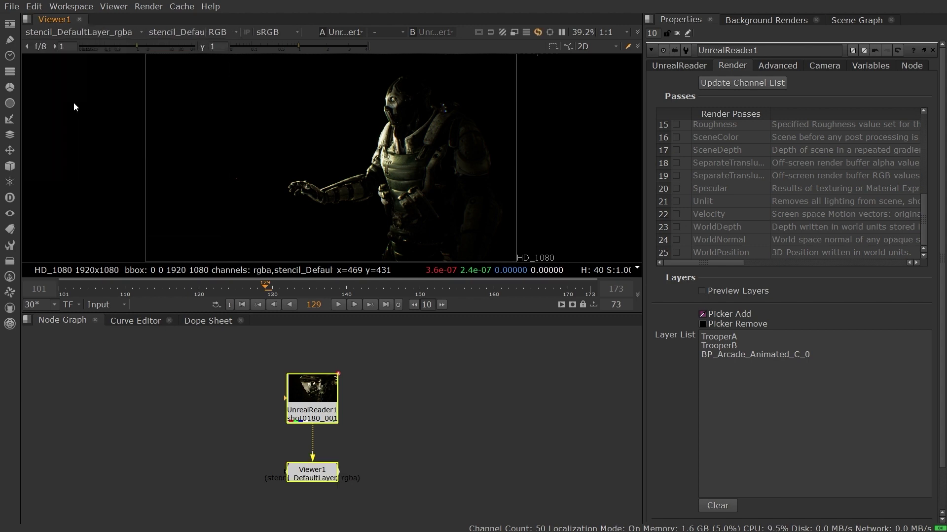
Check the TrooperA and TrooperB alpha mattes, ending on TrooperB in colour
{"action": "key", "text": "a"}
{"action": "left_click", "coordinate": [69, 31]}
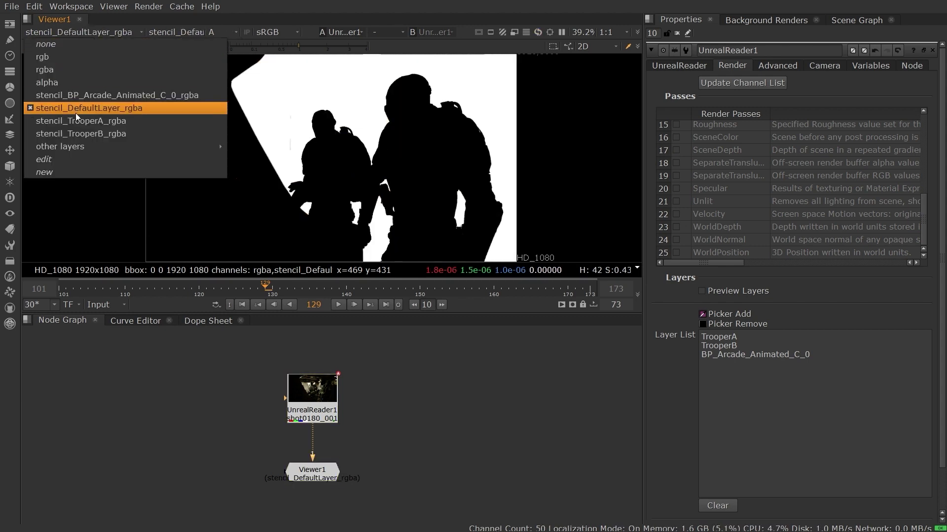
{"action": "left_click", "coordinate": [75, 121]}
{"action": "left_click", "coordinate": [70, 31]}
{"action": "left_click", "coordinate": [78, 133]}
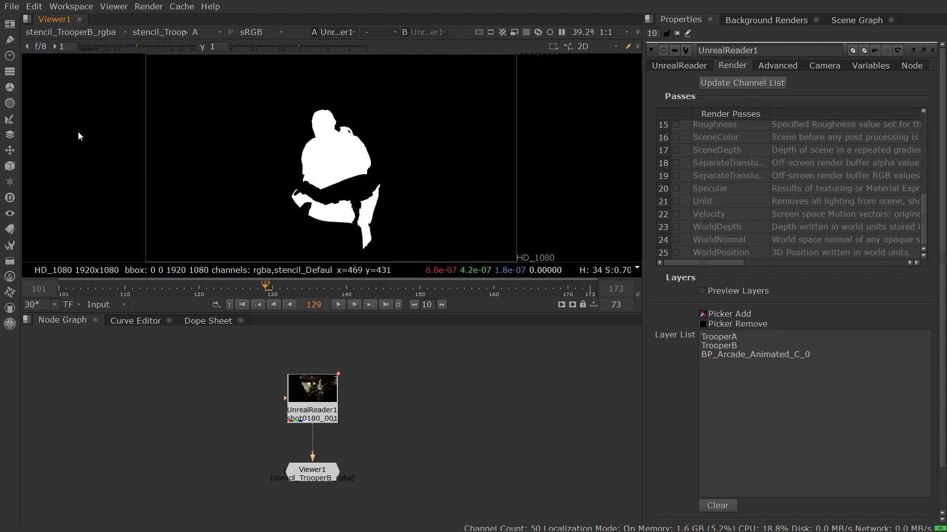
{"action": "key", "text": "a"}
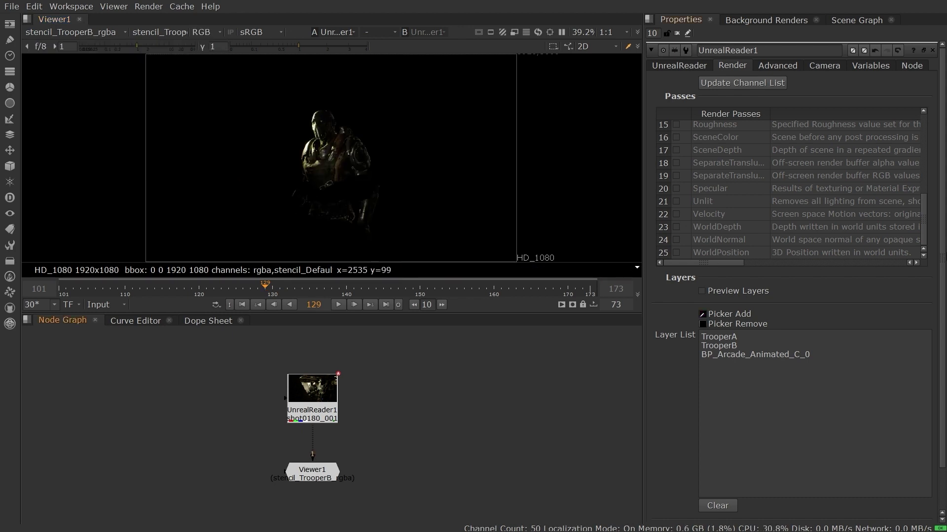
Enable Remove Layer Occlusion, check the TrooperB alpha, then return to the full rgba image
{"action": "scroll", "coordinate": [938, 344], "scroll_direction": "down", "scroll_amount": 2}
{"action": "left_click", "coordinate": [702, 484]}
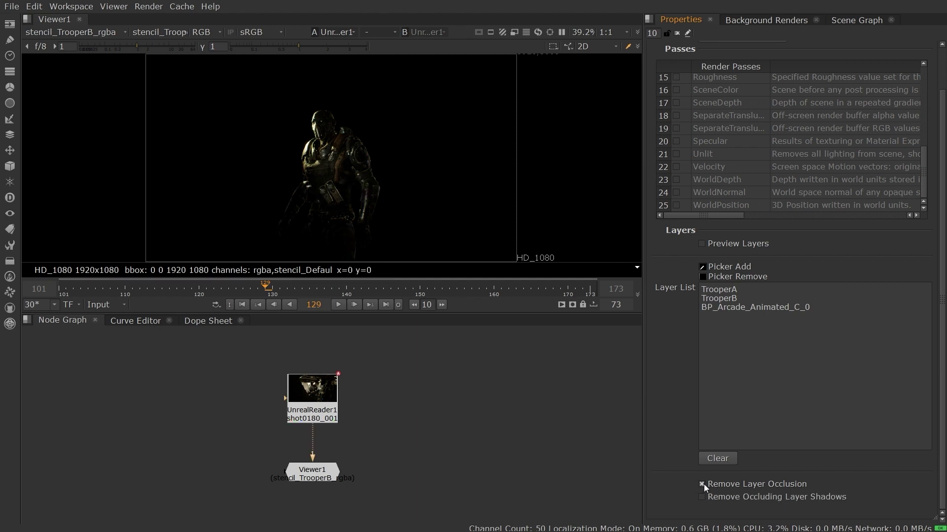
{"action": "key", "text": "a"}
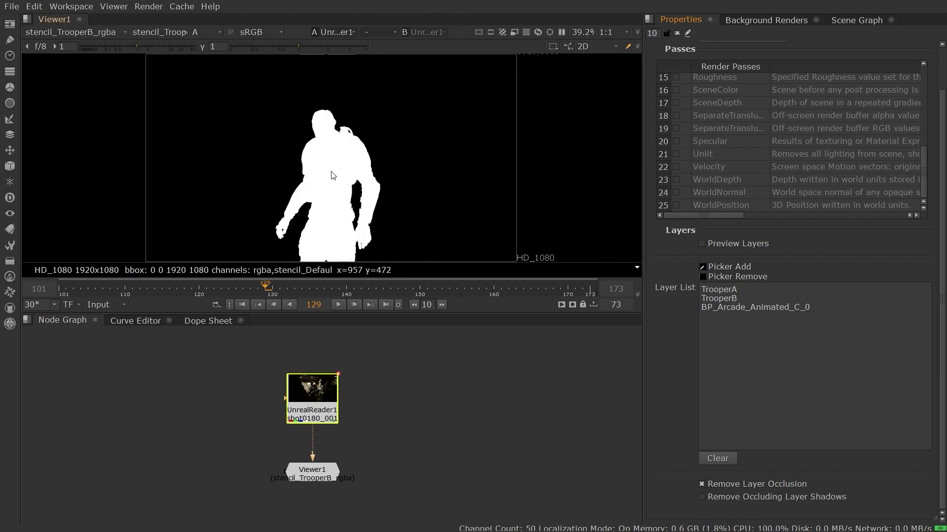
{"action": "key", "text": "a"}
{"action": "left_click", "coordinate": [49, 32]}
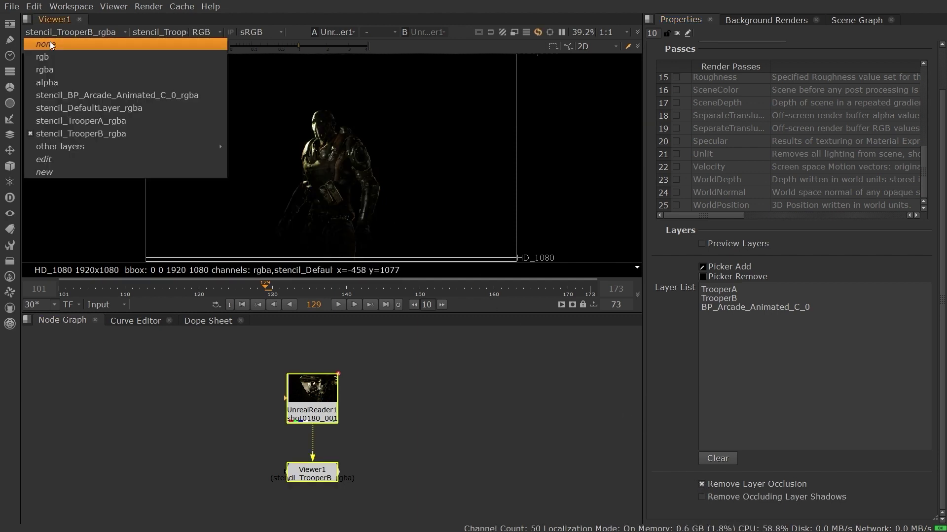
{"action": "left_click", "coordinate": [51, 71]}
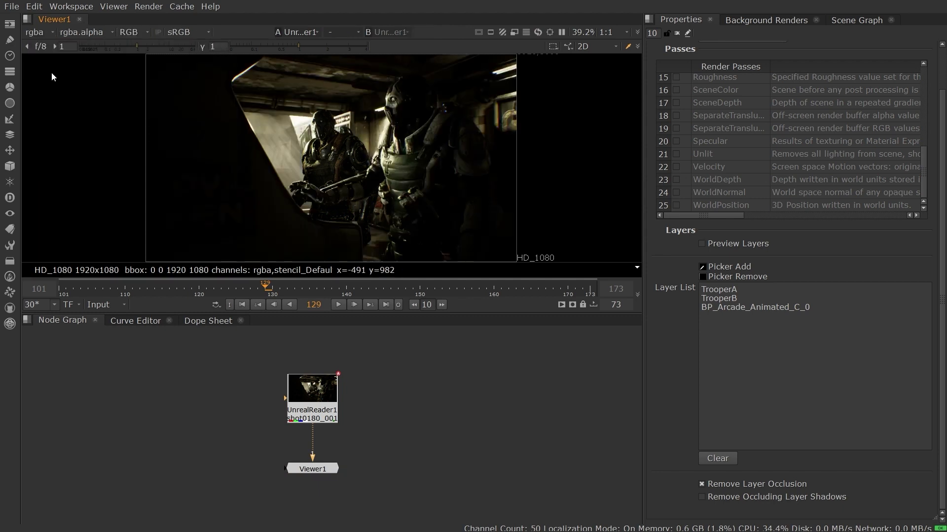
Add WorldPosition and WorldNormal passes, inspect TrooperA's normal and position layers, and fetch the latest render
{"action": "left_click", "coordinate": [677, 205]}
{"action": "left_click", "coordinate": [676, 192]}
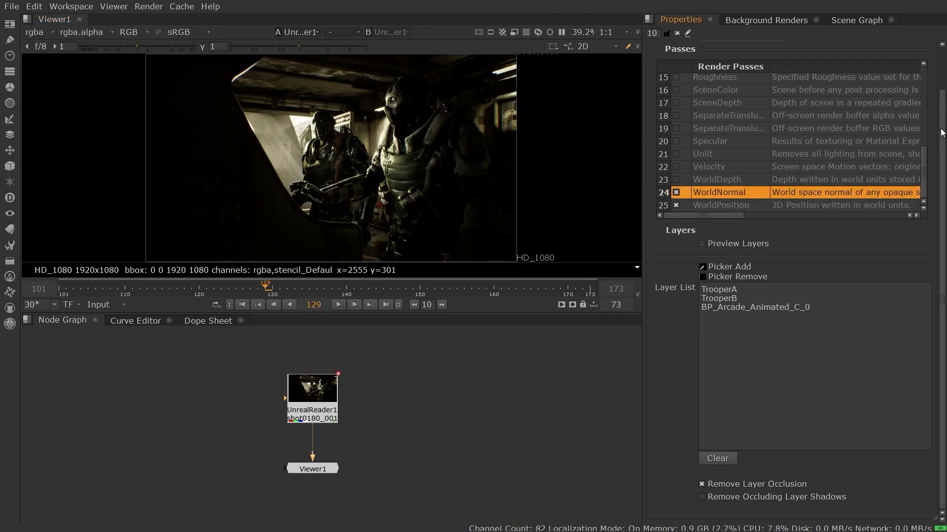
{"action": "scroll", "coordinate": [751, 91], "scroll_direction": "up", "scroll_amount": 2}
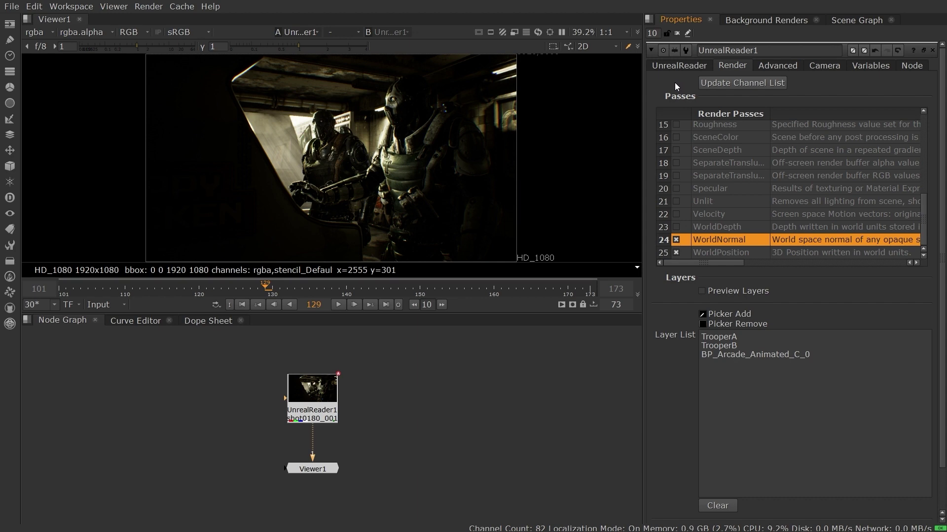
{"action": "left_click", "coordinate": [38, 33]}
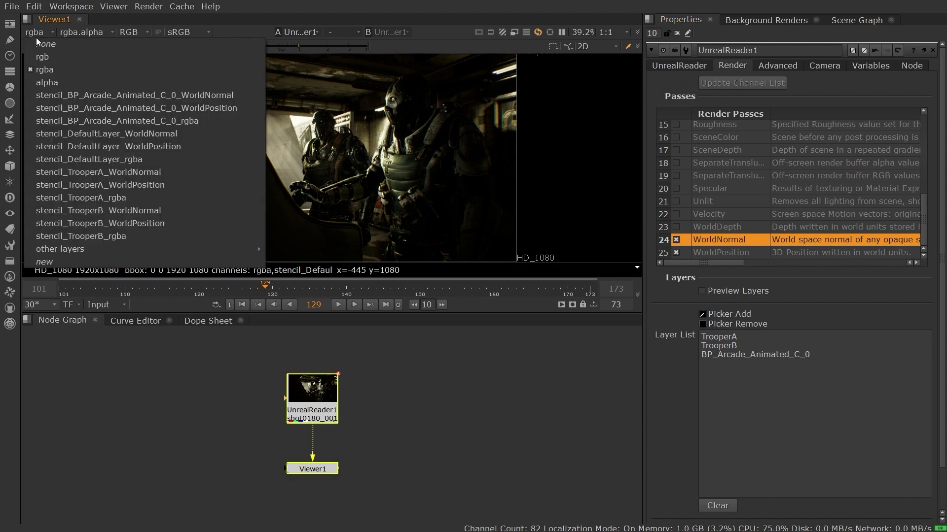
{"action": "left_click", "coordinate": [78, 170]}
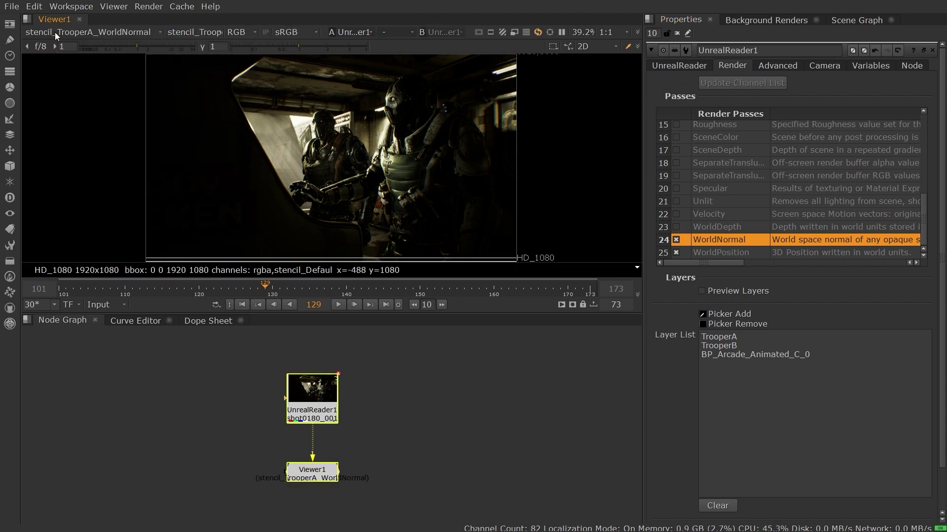
{"action": "left_click", "coordinate": [54, 31]}
{"action": "left_click", "coordinate": [76, 181]}
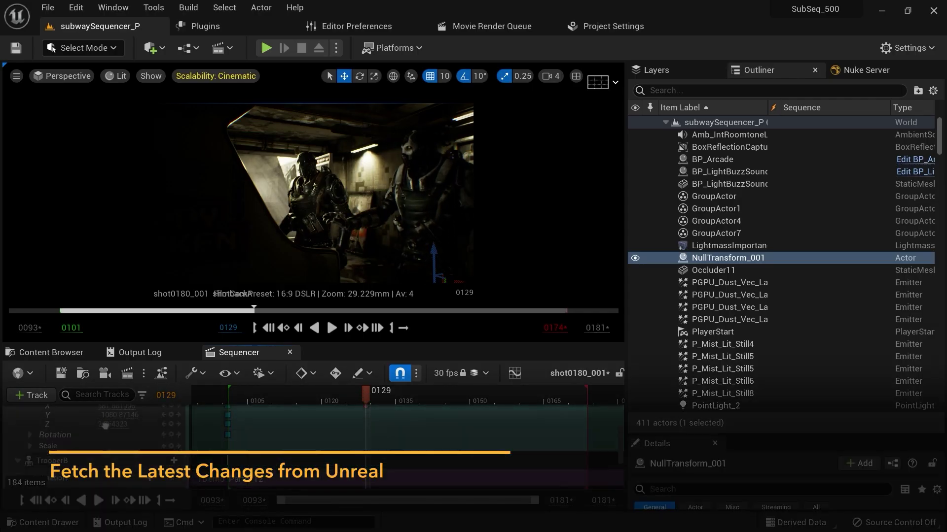
{"action": "scroll", "coordinate": [105, 426], "scroll_direction": "down", "scroll_amount": 3}
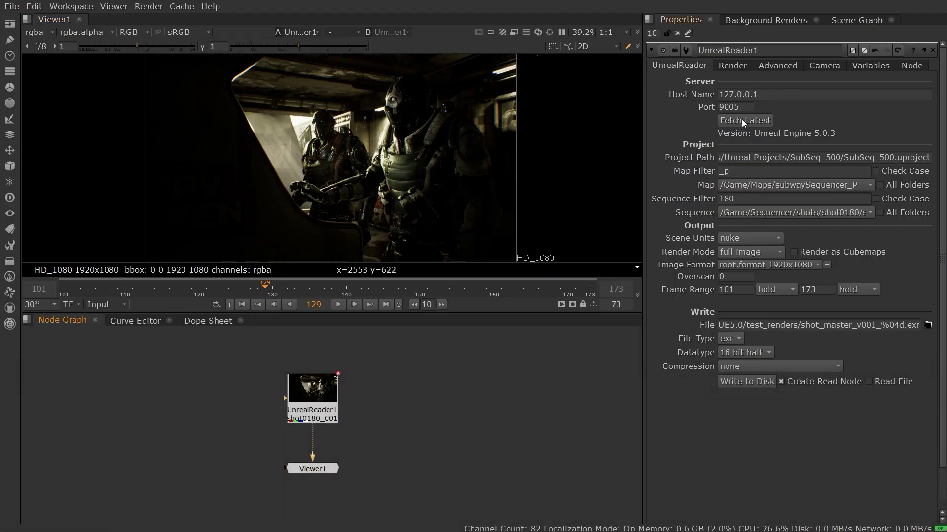
{"action": "left_click", "coordinate": [738, 119]}
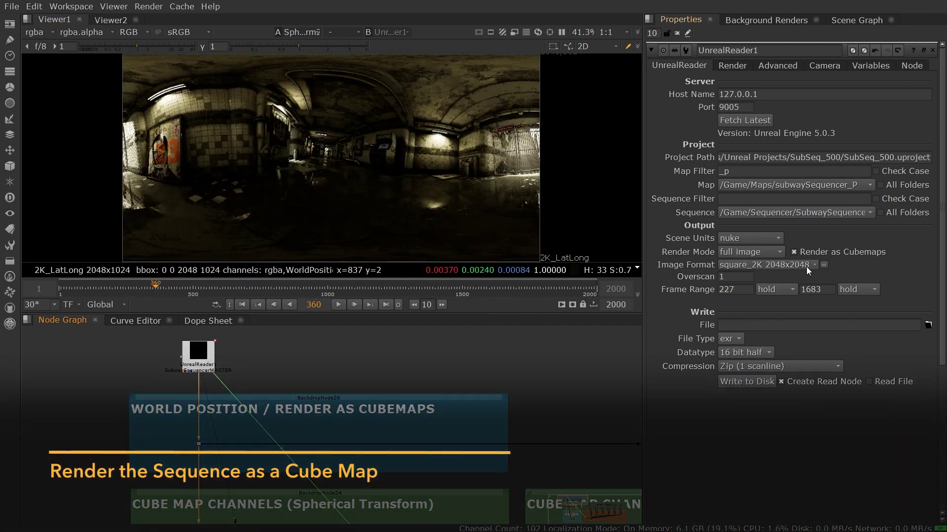
Edit the overscan amount and briefly toggle viewer gamma to inspect the cube map
{"action": "left_click", "coordinate": [744, 279]}
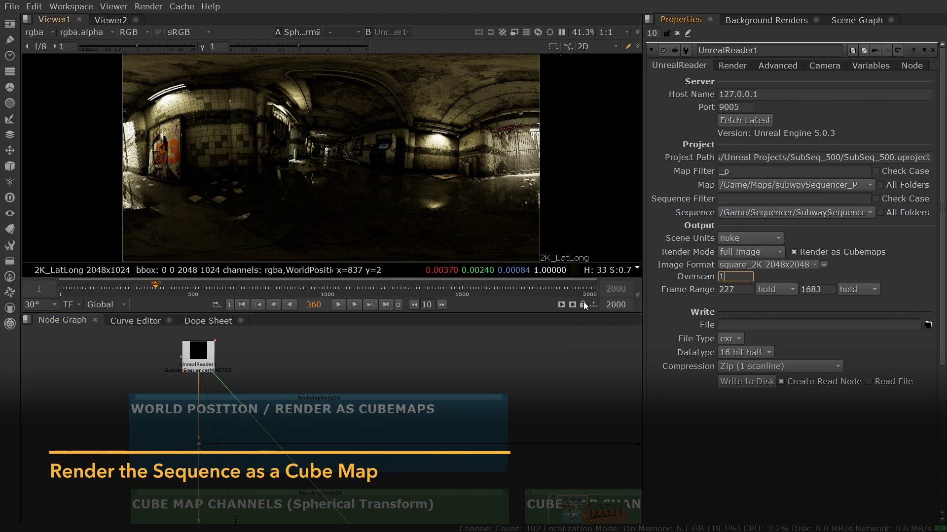
{"action": "left_click", "coordinate": [202, 46]}
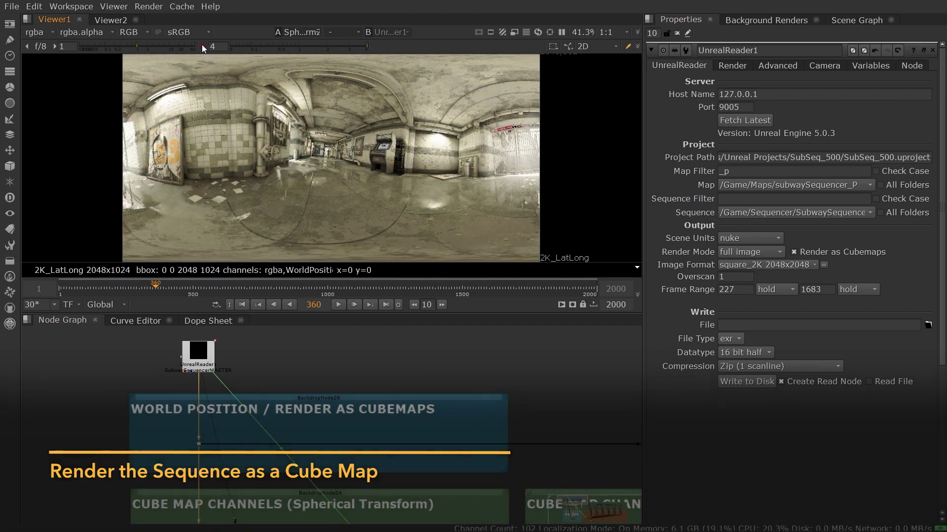
{"action": "left_click", "coordinate": [202, 47]}
View the panorama projected onto Sphere1 in 3D and orbit up toward the ceiling
{"action": "middle_click_drag", "start_coordinate": [296, 432], "coordinate": [303, 271]}
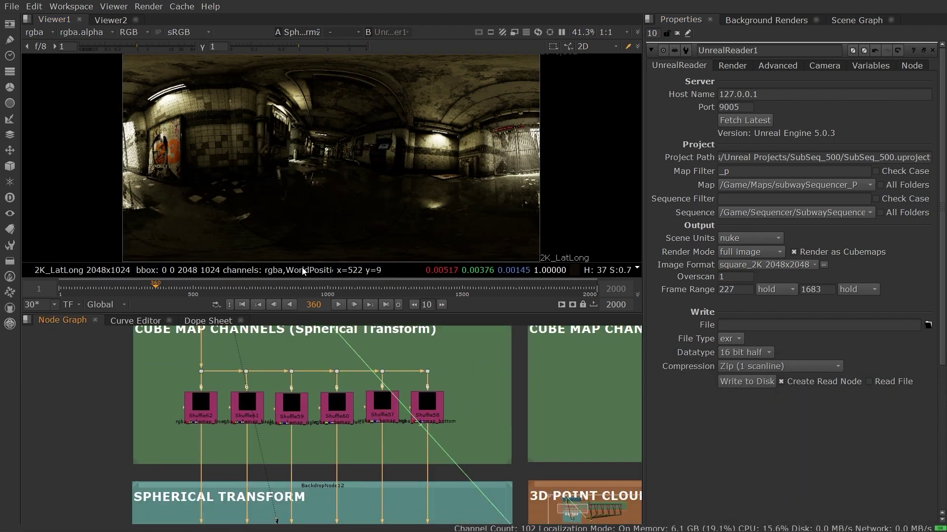
{"action": "middle_click_drag", "start_coordinate": [306, 515], "coordinate": [292, 292]}
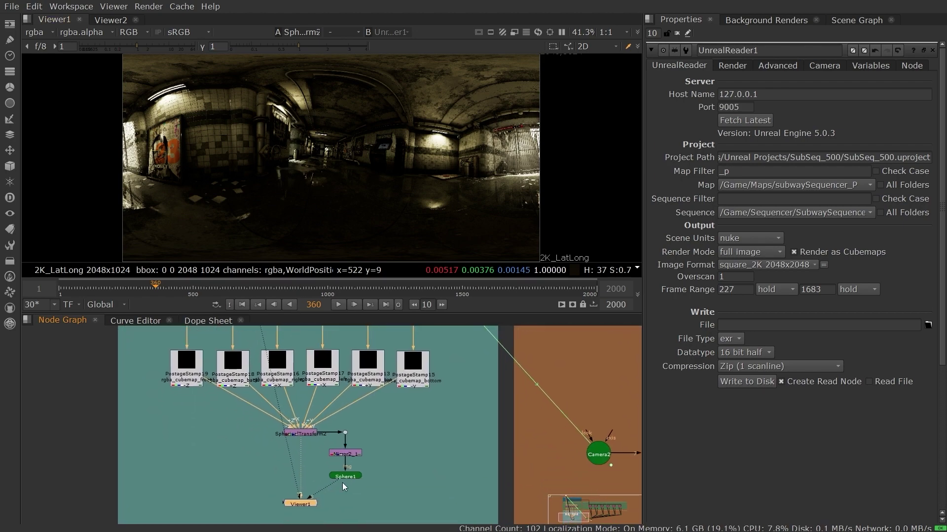
{"action": "key", "text": "1"}
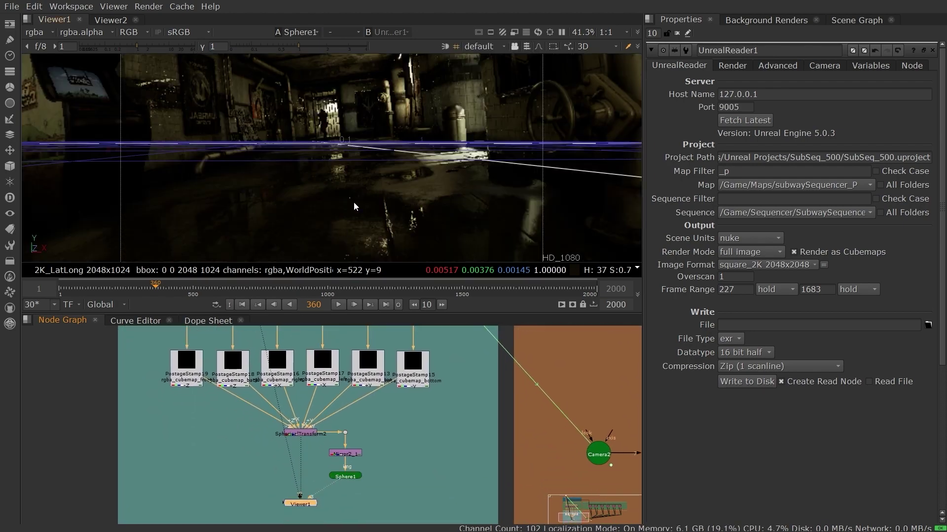
{"action": "left_click_drag", "start_coordinate": [403, 159], "coordinate": [392, 135], "text": "ctrl"}
Show the reader's cube-map output fitted in the viewer on the rgba_cubemap_front layer
{"action": "key", "text": "1"}
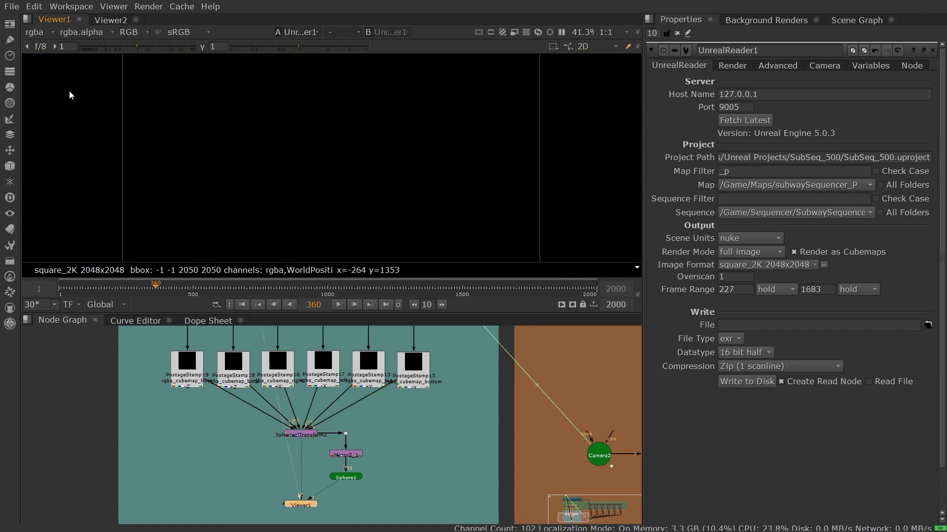
{"action": "key", "text": "f"}
{"action": "left_click", "coordinate": [34, 33]}
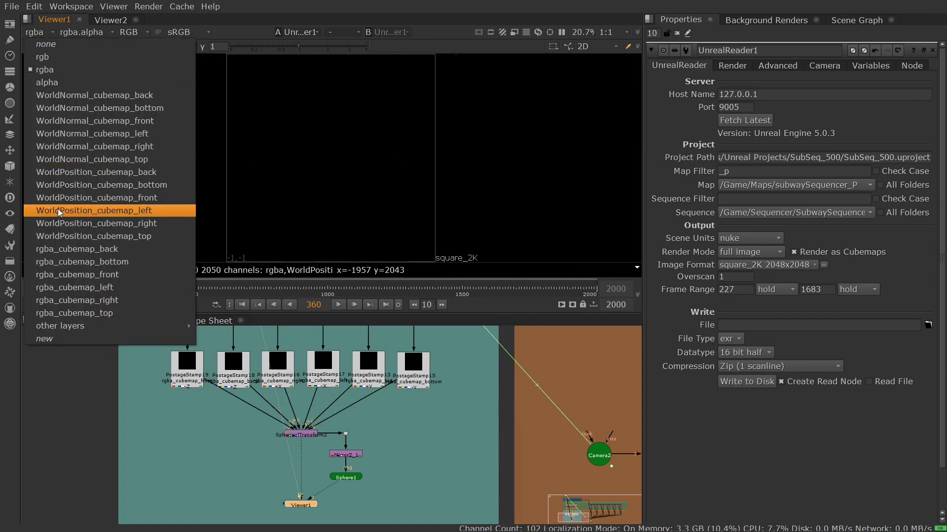
{"action": "left_click", "coordinate": [65, 273]}
Switch to WorldPosition_cubemap_front and pan the Node Graph to the point-cloud nodes
{"action": "left_click", "coordinate": [39, 34]}
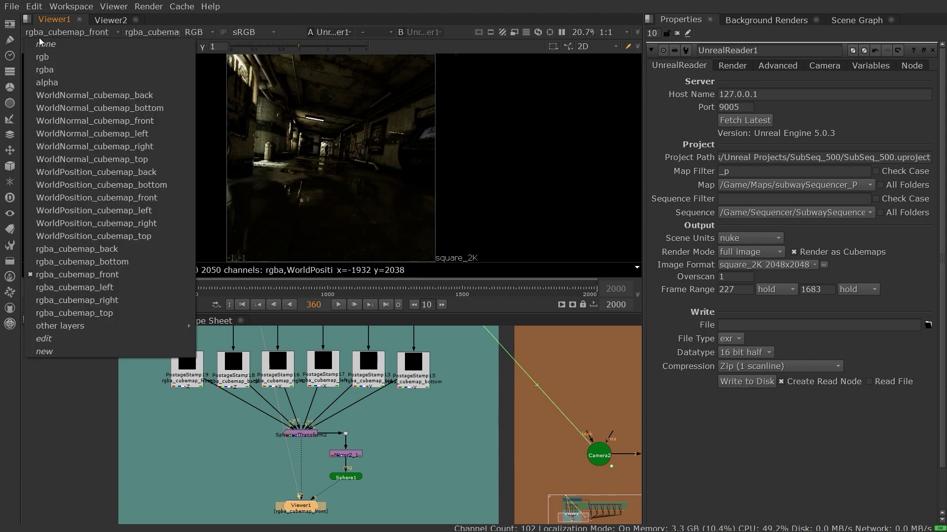
{"action": "left_click", "coordinate": [65, 198]}
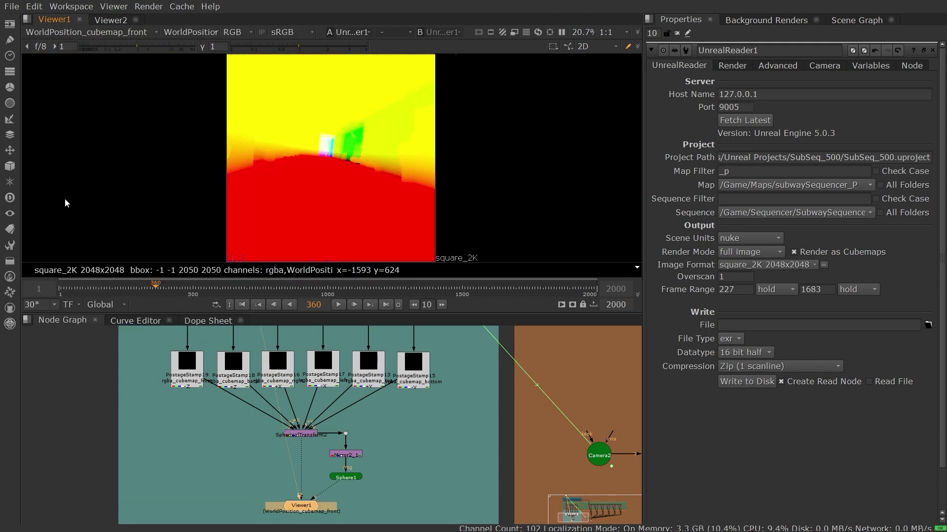
{"action": "middle_click_drag", "start_coordinate": [431, 367], "coordinate": [144, 448]}
View Scene1's point cloud of the subway through Viewer2 in 3D
{"action": "double_click", "coordinate": [146, 449]}
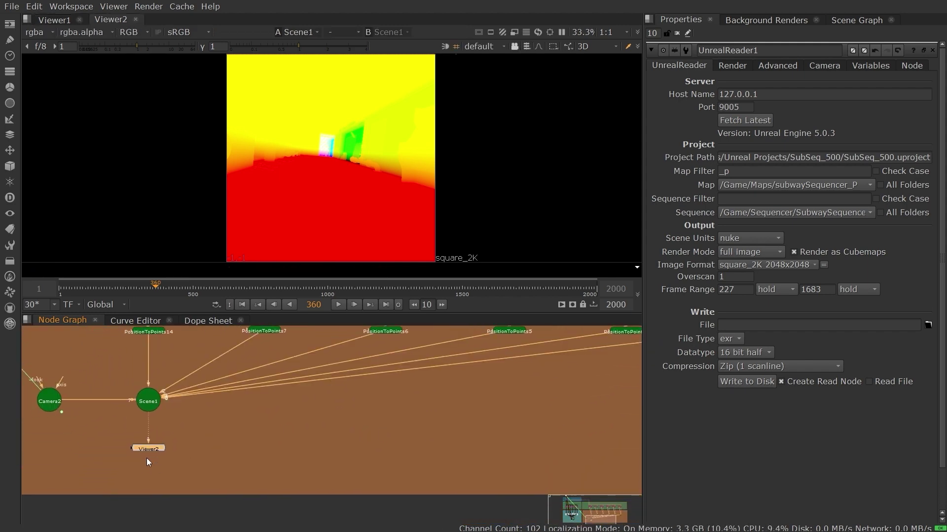